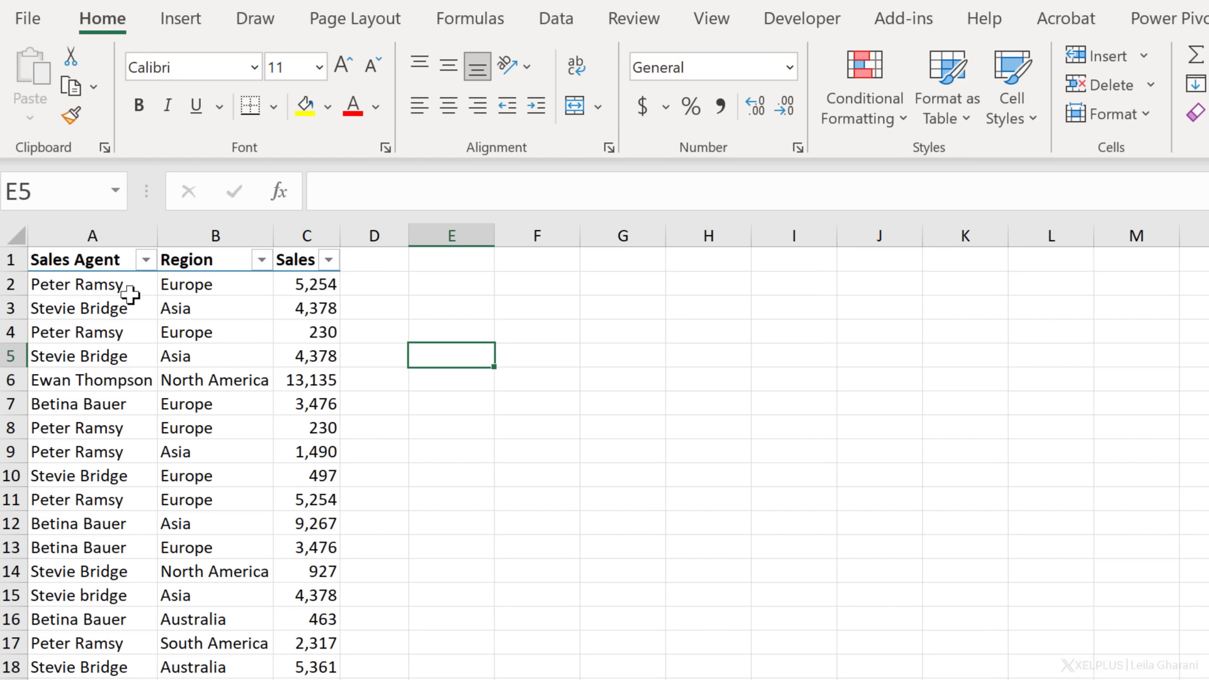
# - Compare the Europe 5,254 sale in row 2 with row 4 and its exact repeat in row 11
pyautogui.moveTo(114, 284); pyautogui.dragTo(313, 281)
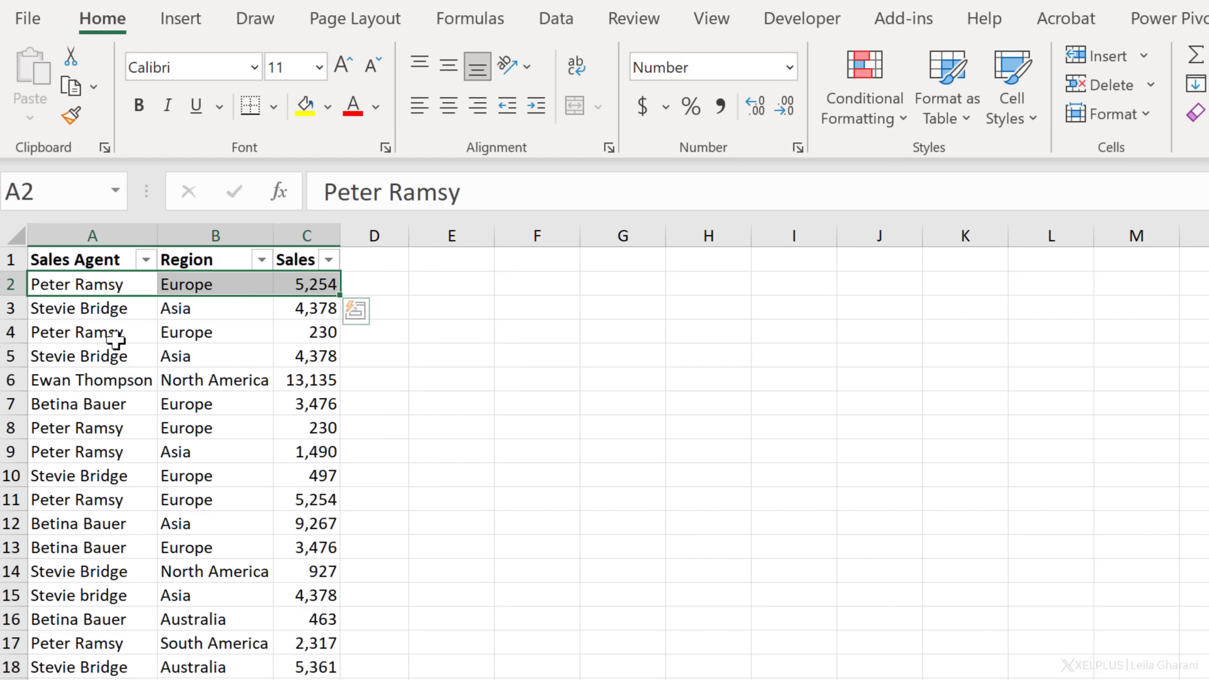
pyautogui.moveTo(112, 338); pyautogui.dragTo(316, 338)
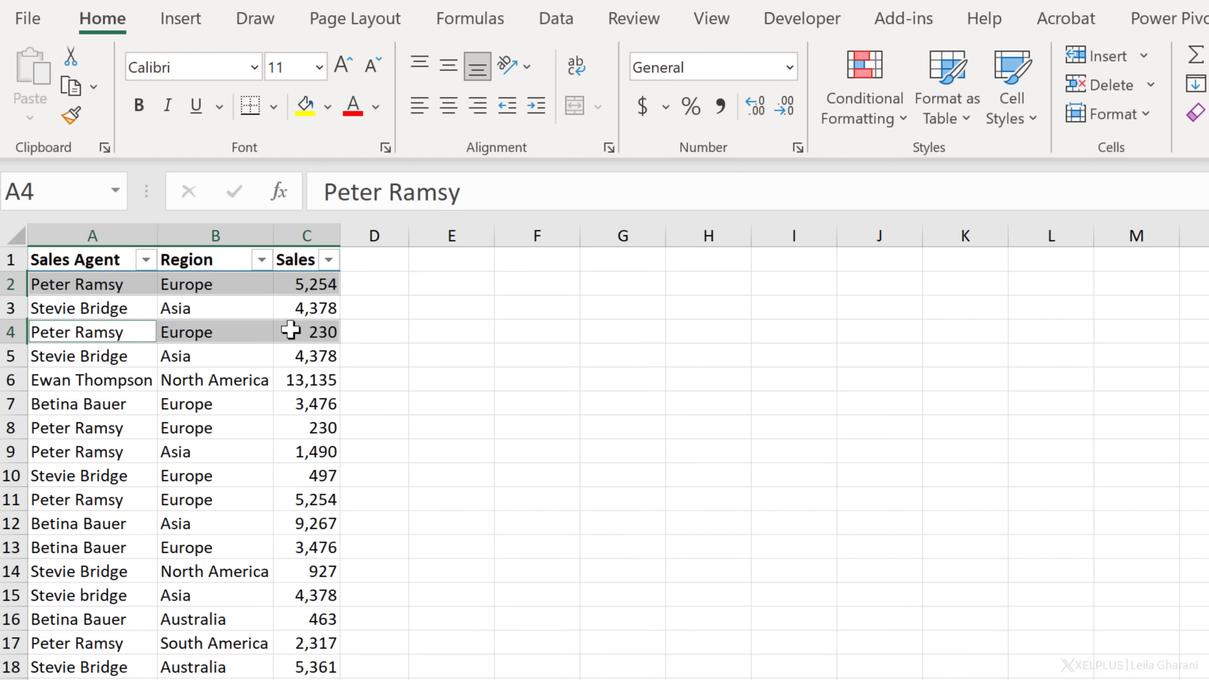
pyautogui.moveTo(116, 286); pyautogui.dragTo(281, 282)
pyautogui.keyDown('ctrl'); pyautogui.moveTo(126, 501); pyautogui.dragTo(318, 503); pyautogui.keyUp('ctrl')
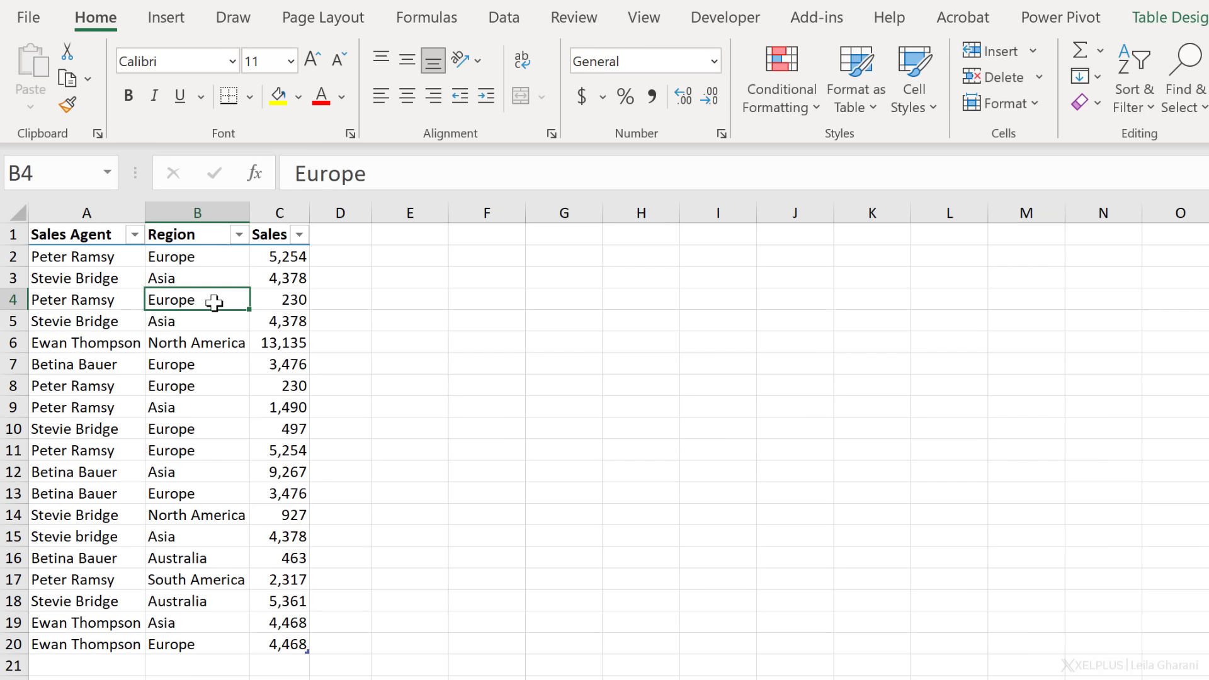
# - Copy the whole sales table with headers to E1 as values with original formatting, autofitting column E
pyautogui.hotkey('ctrl', 'a')
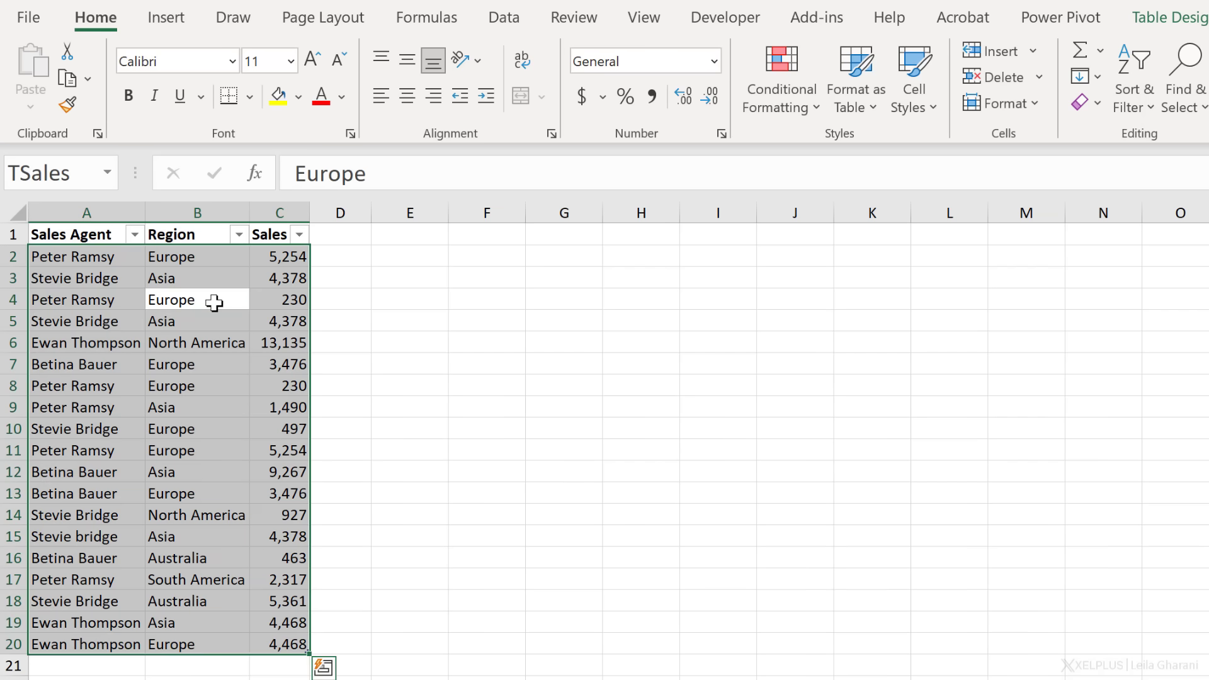
pyautogui.hotkey('ctrl', 'a')
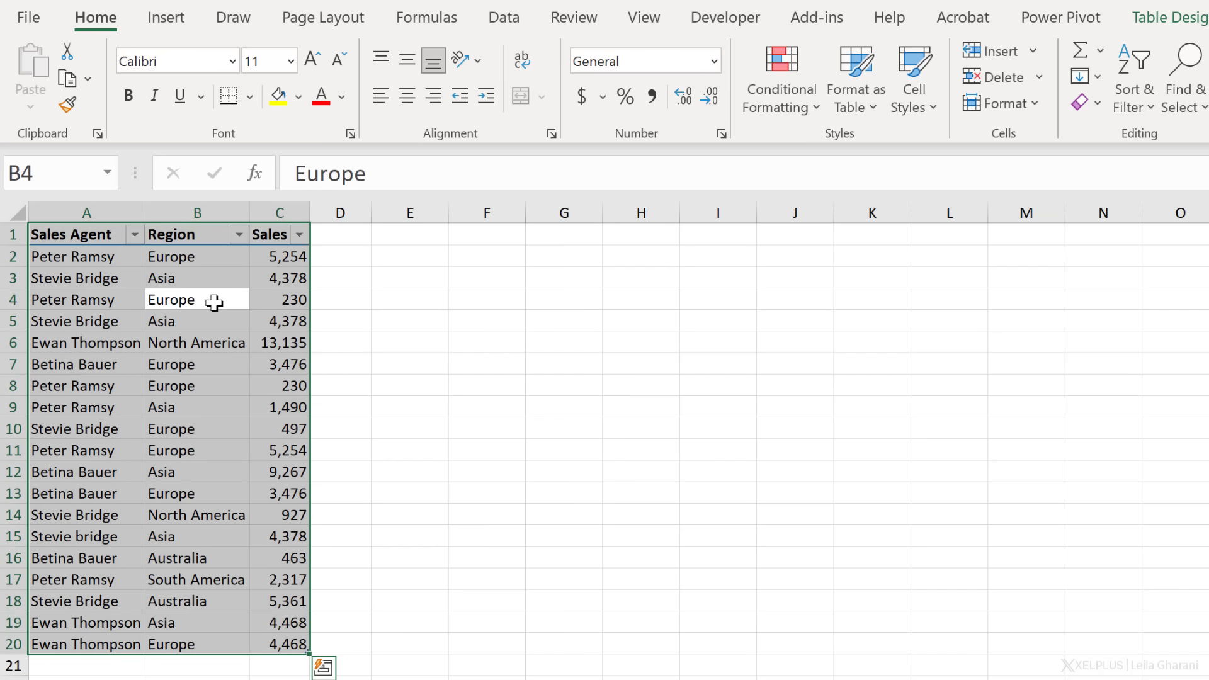
pyautogui.hotkey('ctrl', 'c')
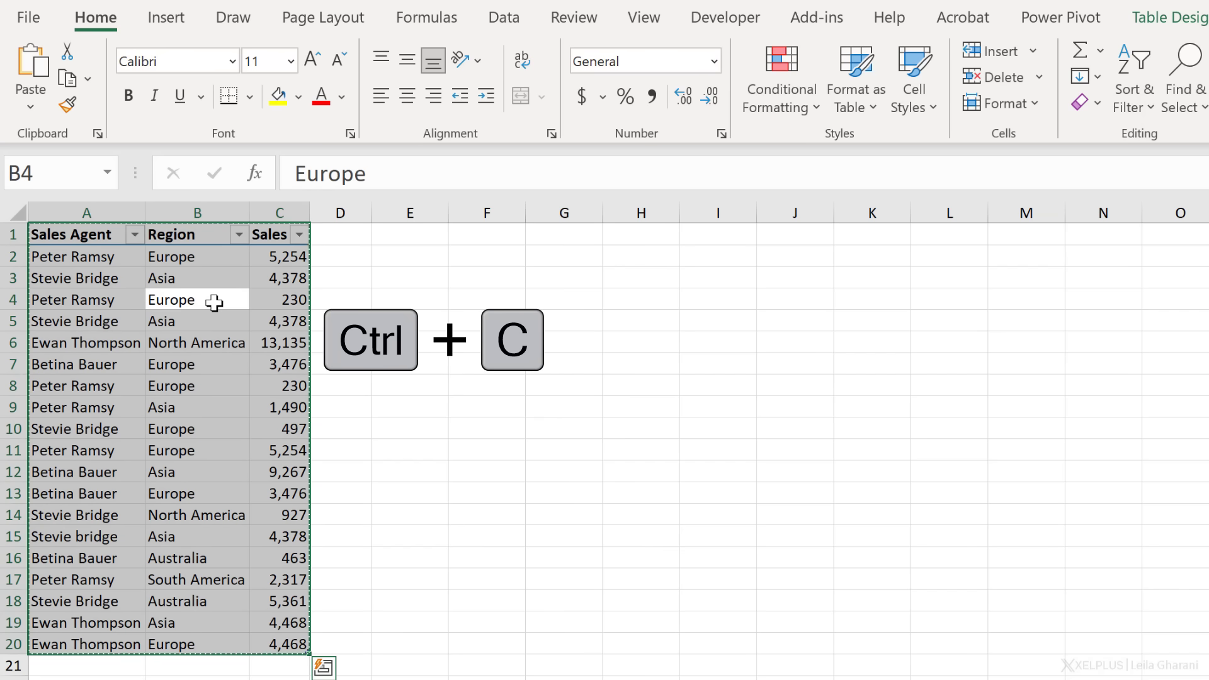
pyautogui.rightClick(407, 237)
pyautogui.click(501, 362)
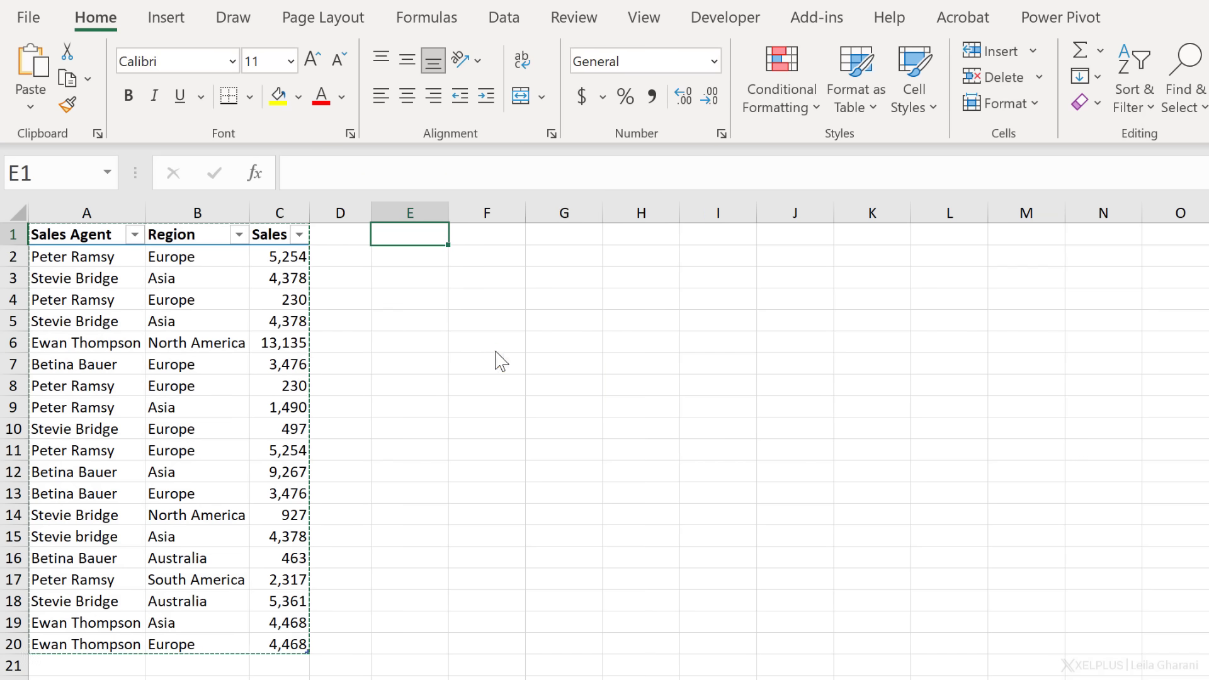
pyautogui.rightClick(417, 228)
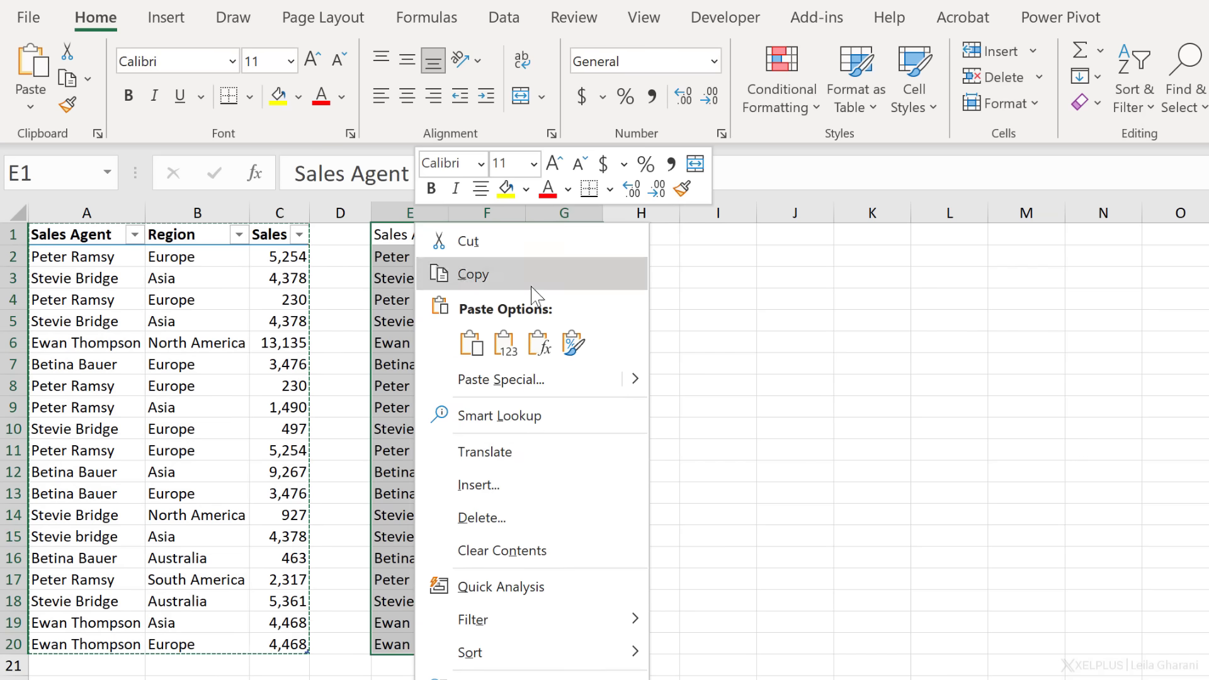
pyautogui.click(573, 343)
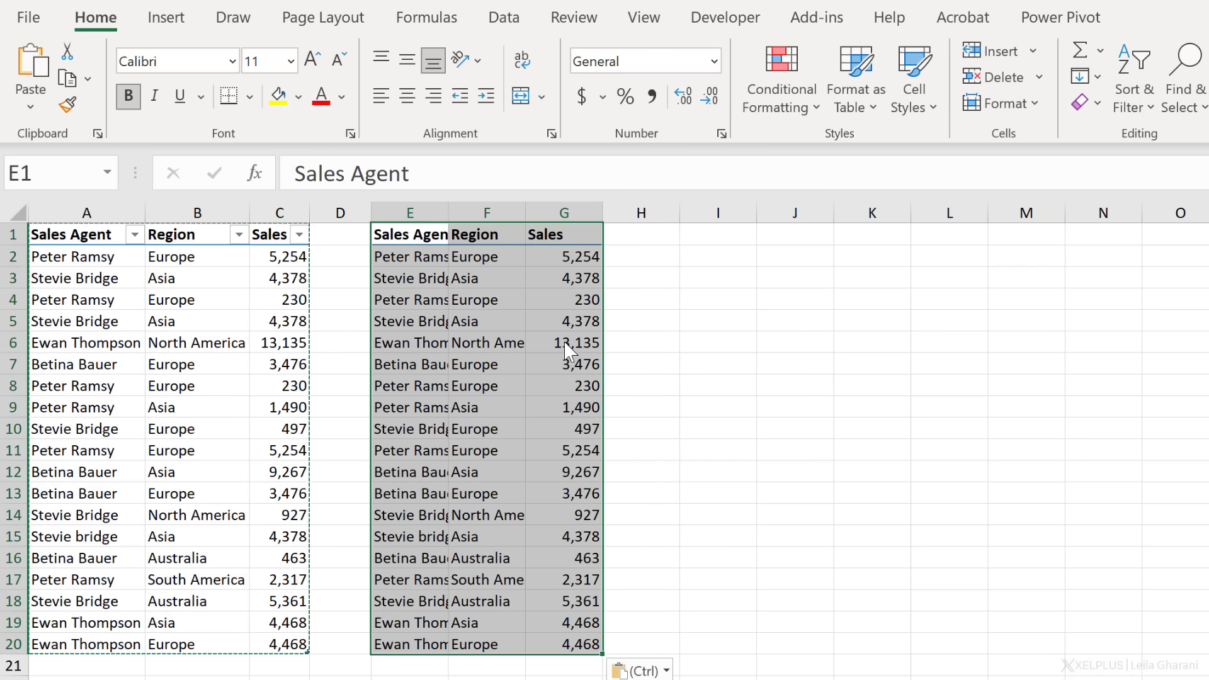
pyautogui.doubleClick(445, 218)
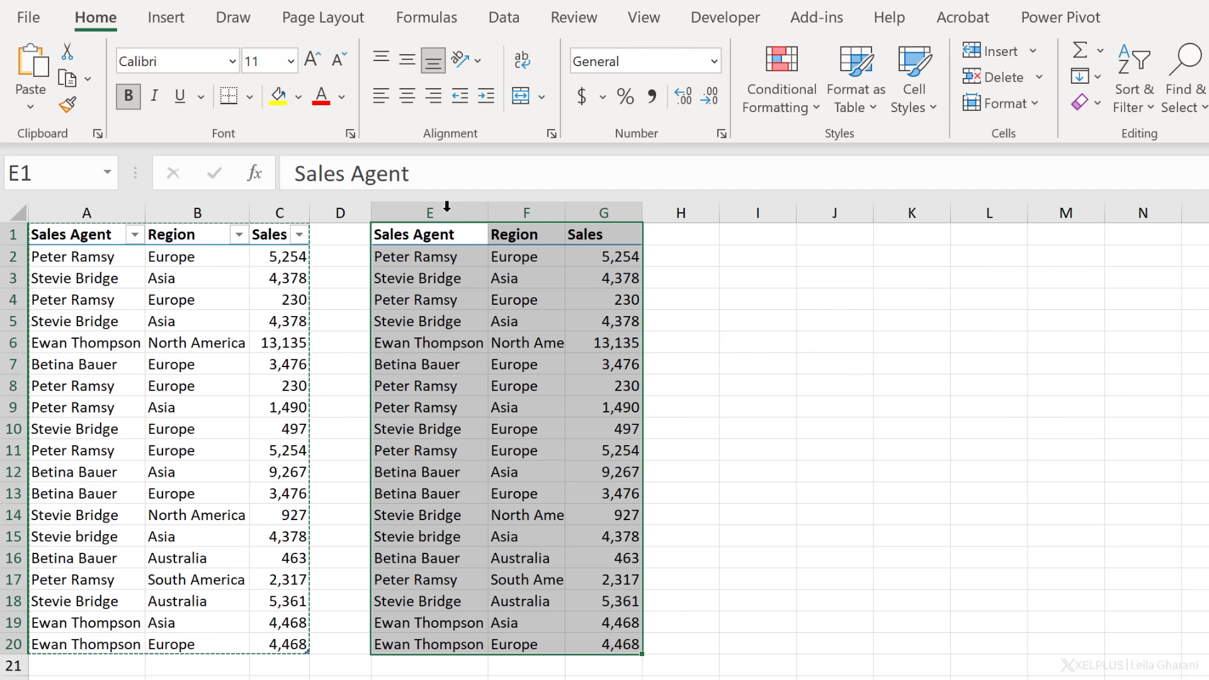
pyautogui.click(509, 379)
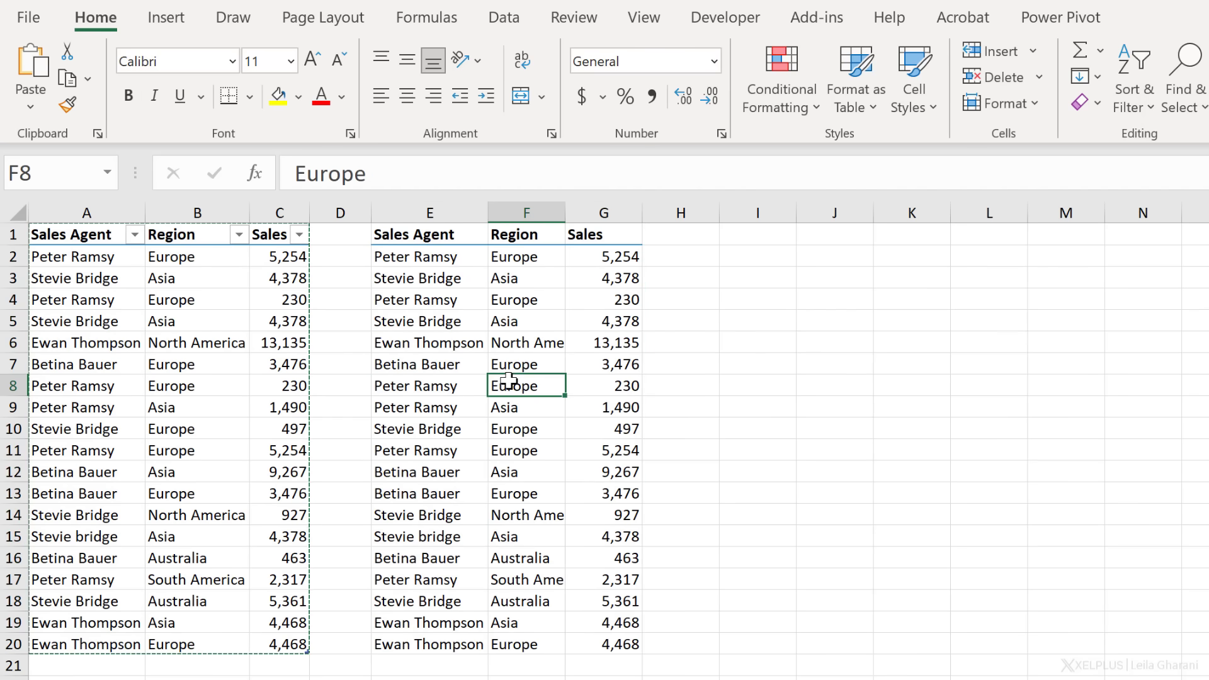
# - Run Remove Duplicates on the E:G copy across all three columns, removing 5 duplicates
pyautogui.click(498, 19)
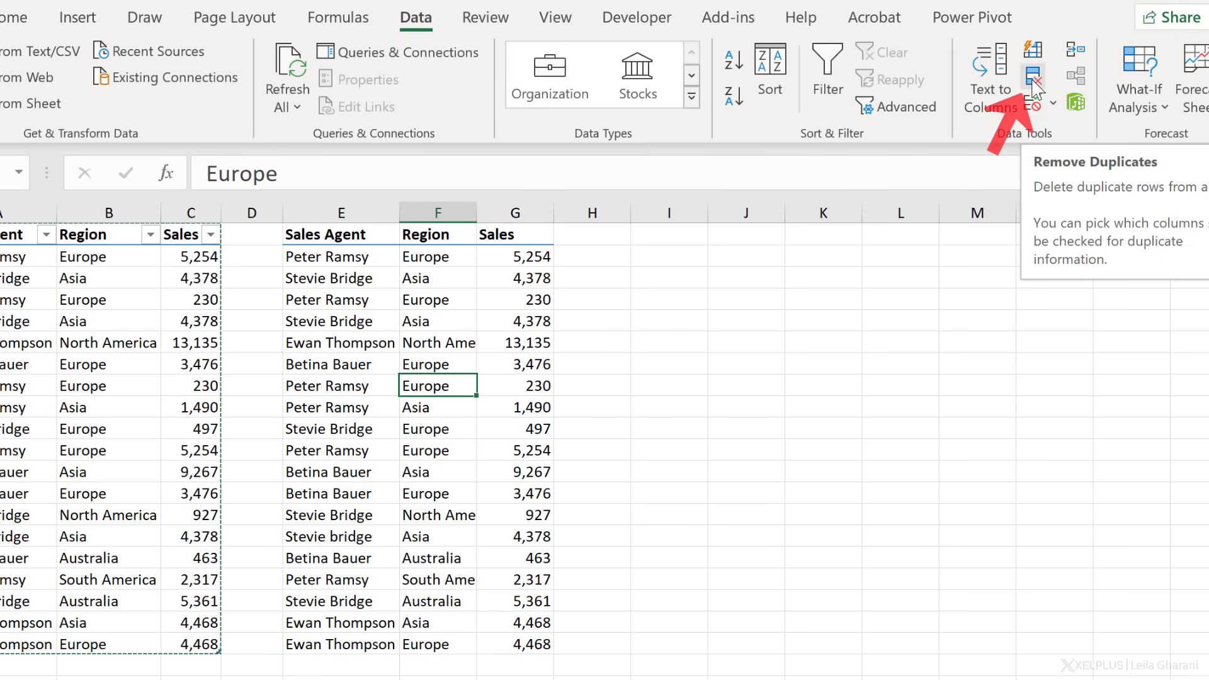
pyautogui.click(1034, 80)
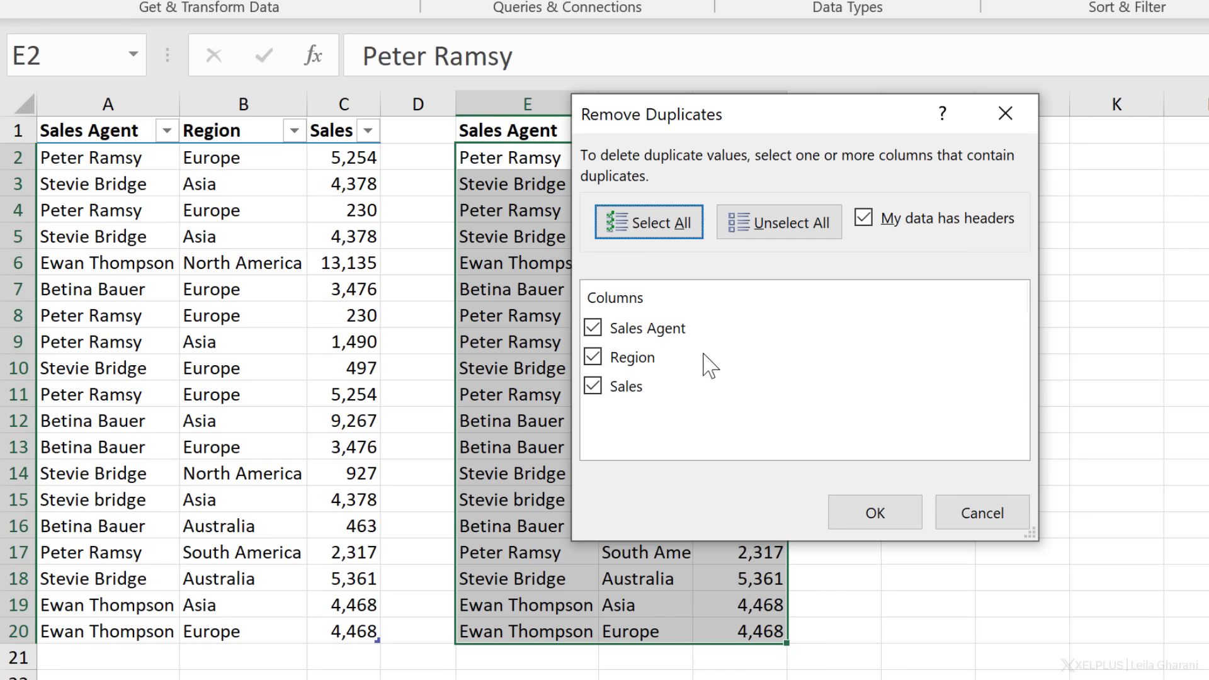
pyautogui.click(868, 512)
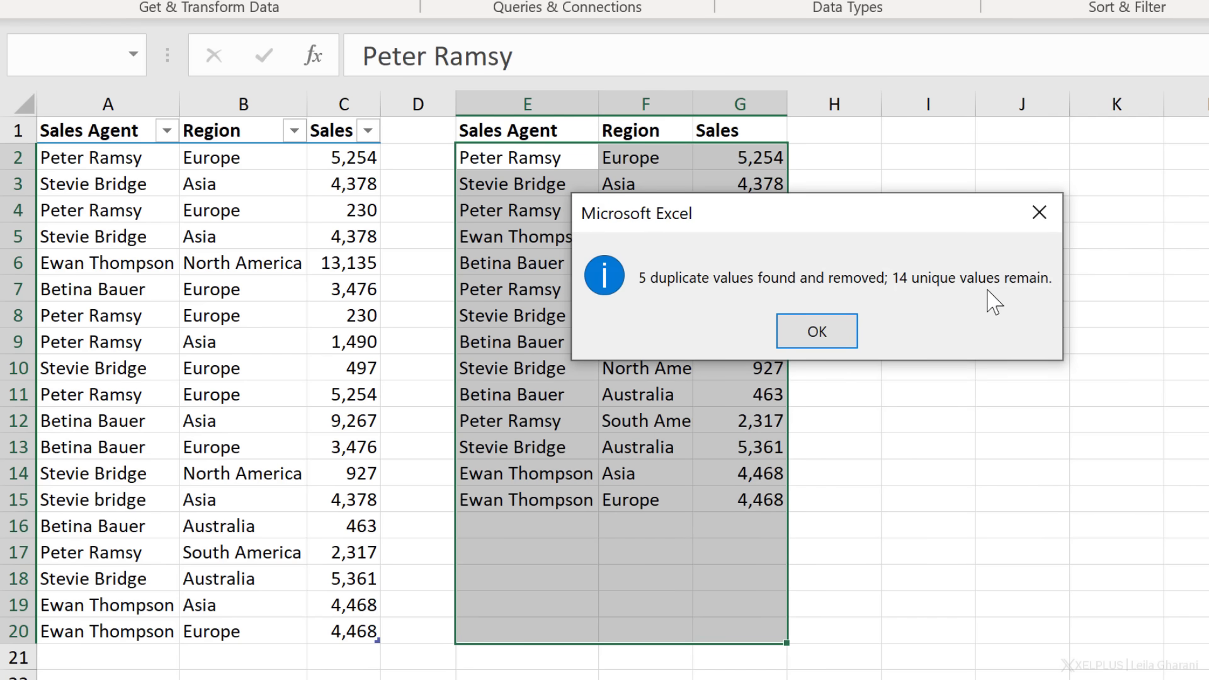
pyautogui.click(840, 336)
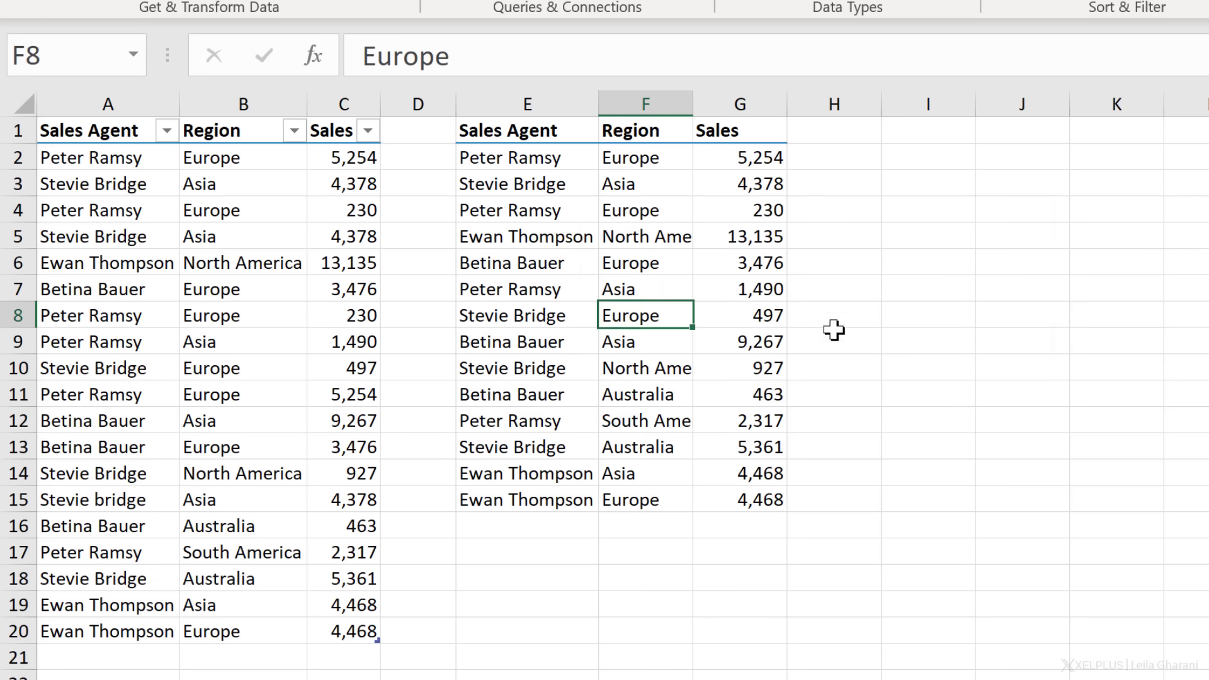
pyautogui.moveTo(521, 155); pyautogui.dragTo(755, 156)
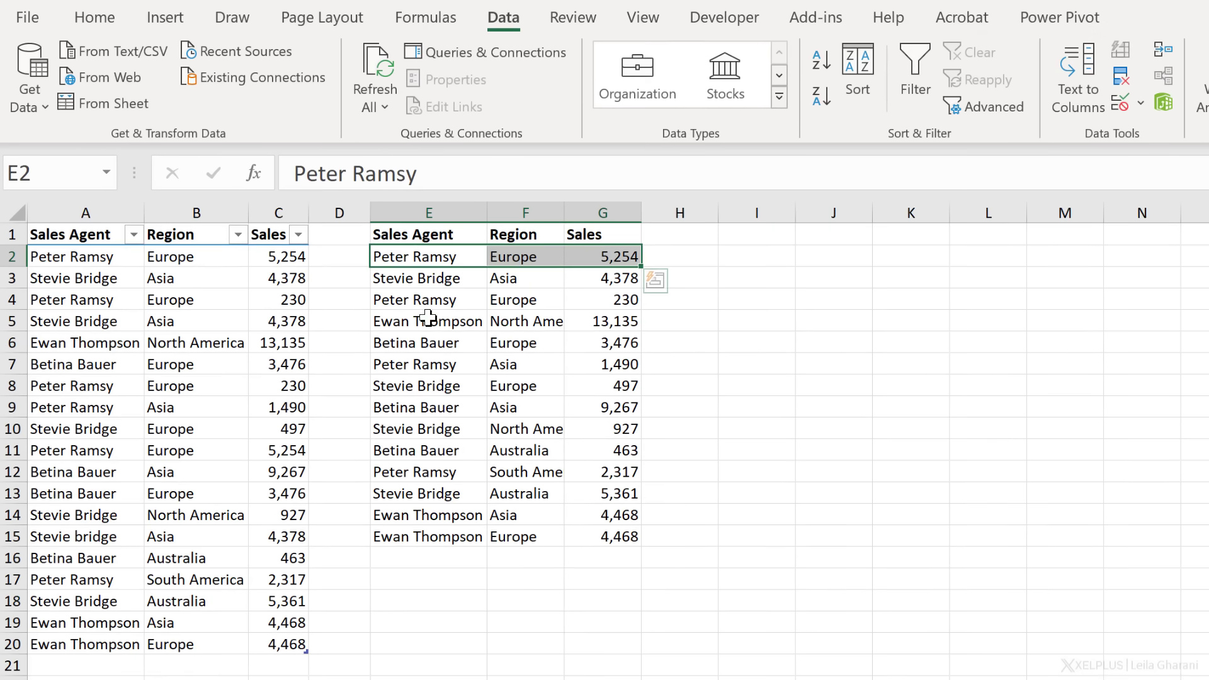
# - Paste the Sales Agent column as values into column I and widen it to fit
pyautogui.click(421, 255)
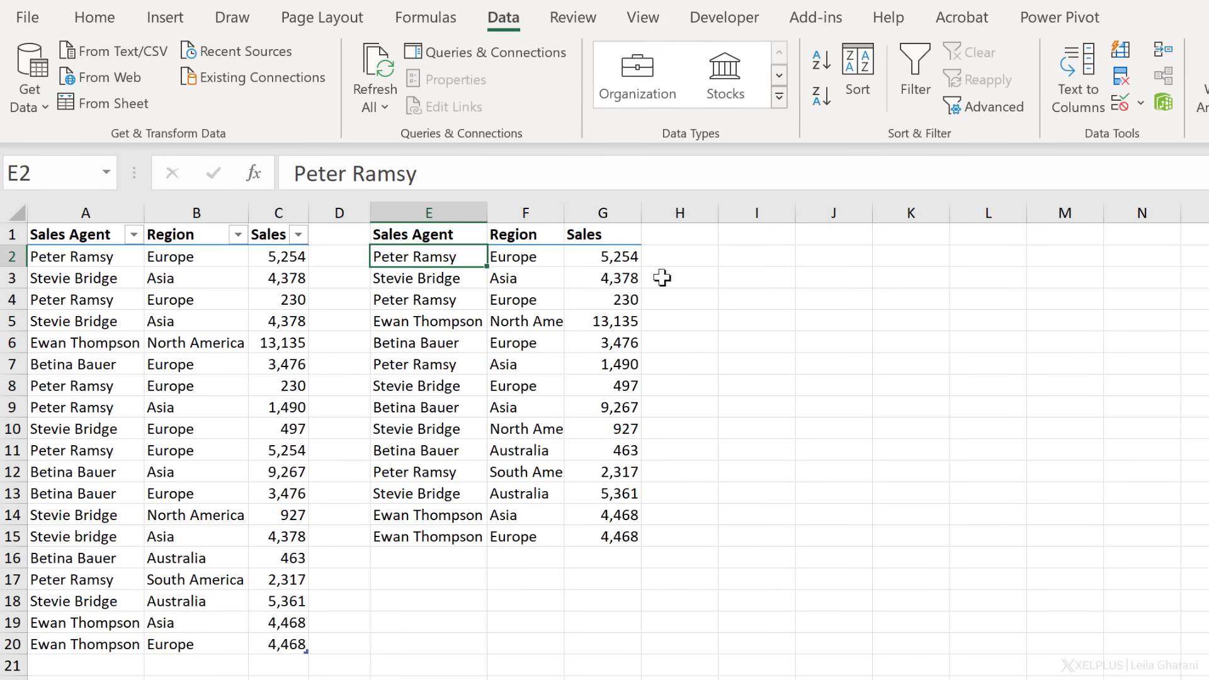
pyautogui.click(761, 250)
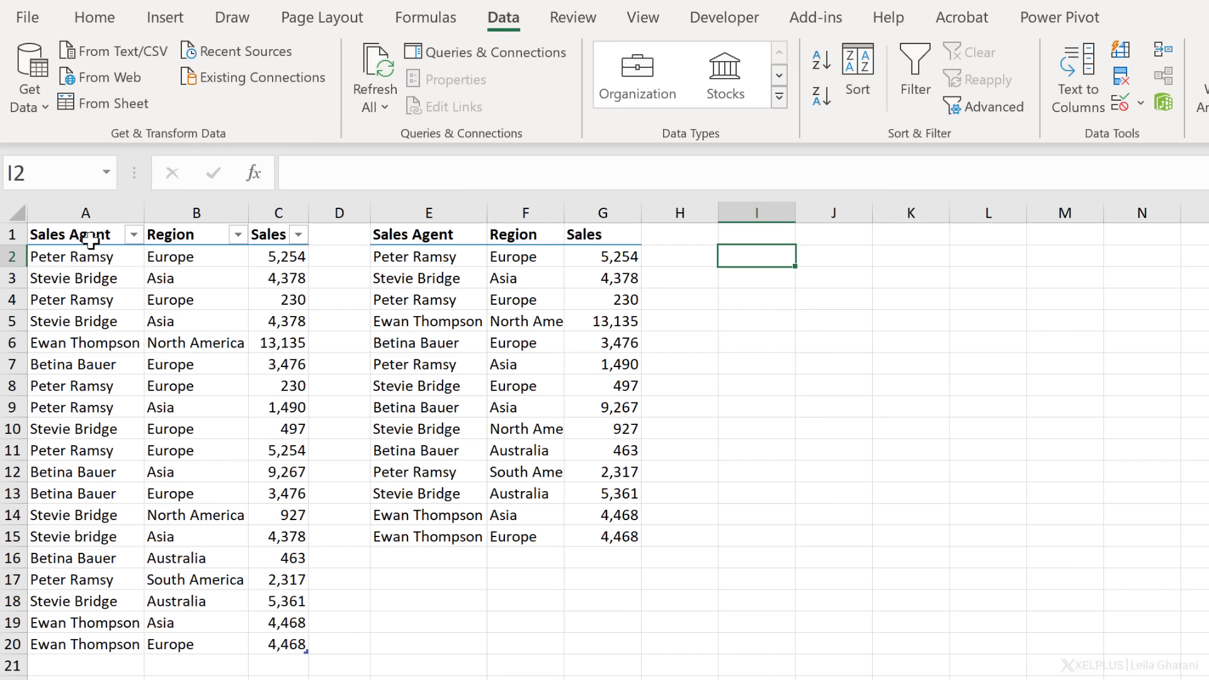
pyautogui.moveTo(82, 234); pyautogui.dragTo(99, 639)
pyautogui.hotkey('ctrl', 'c')
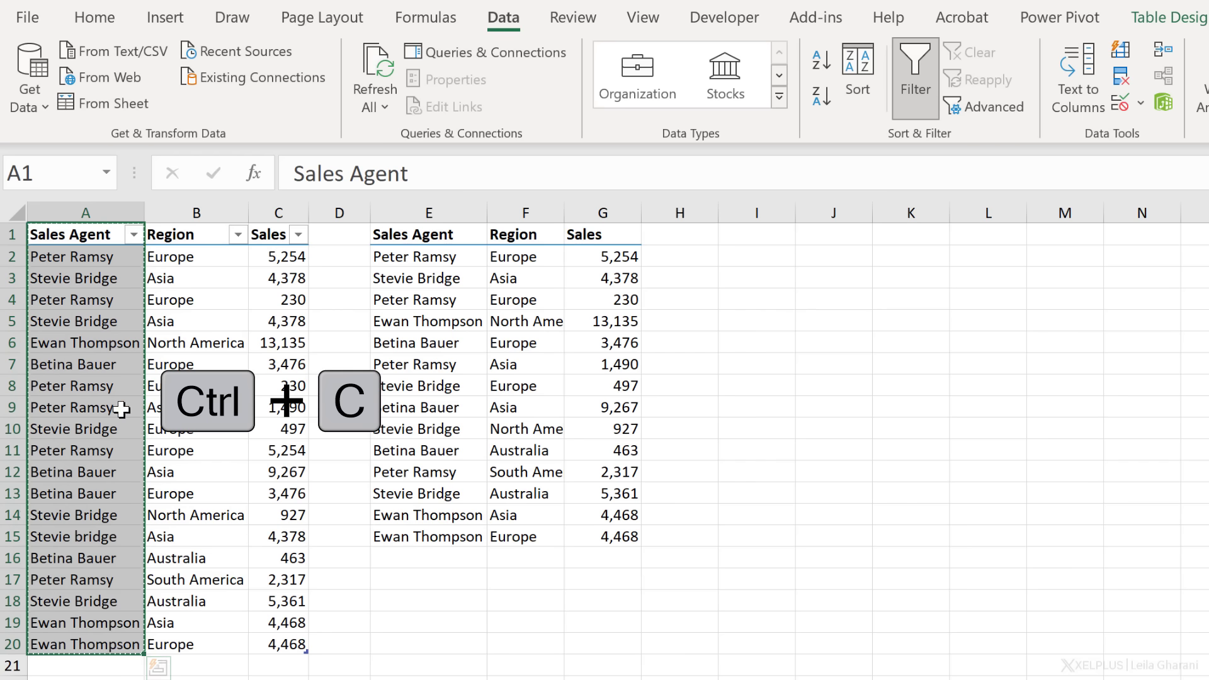
pyautogui.rightClick(776, 233)
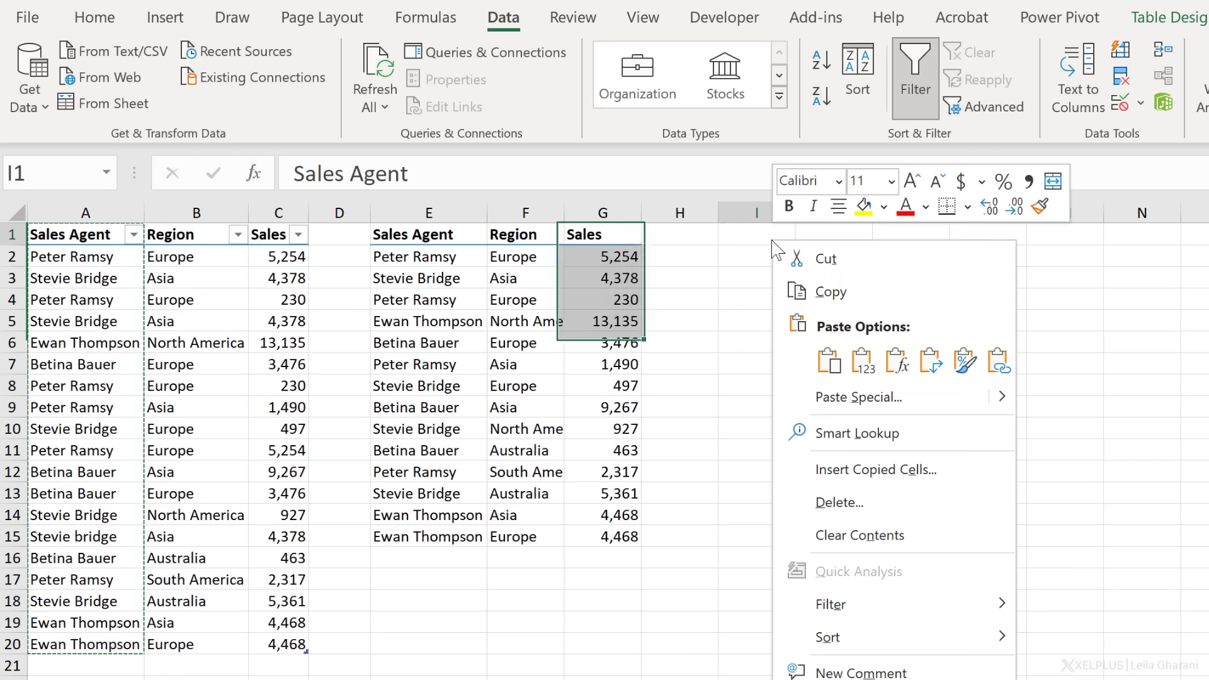
pyautogui.click(855, 372)
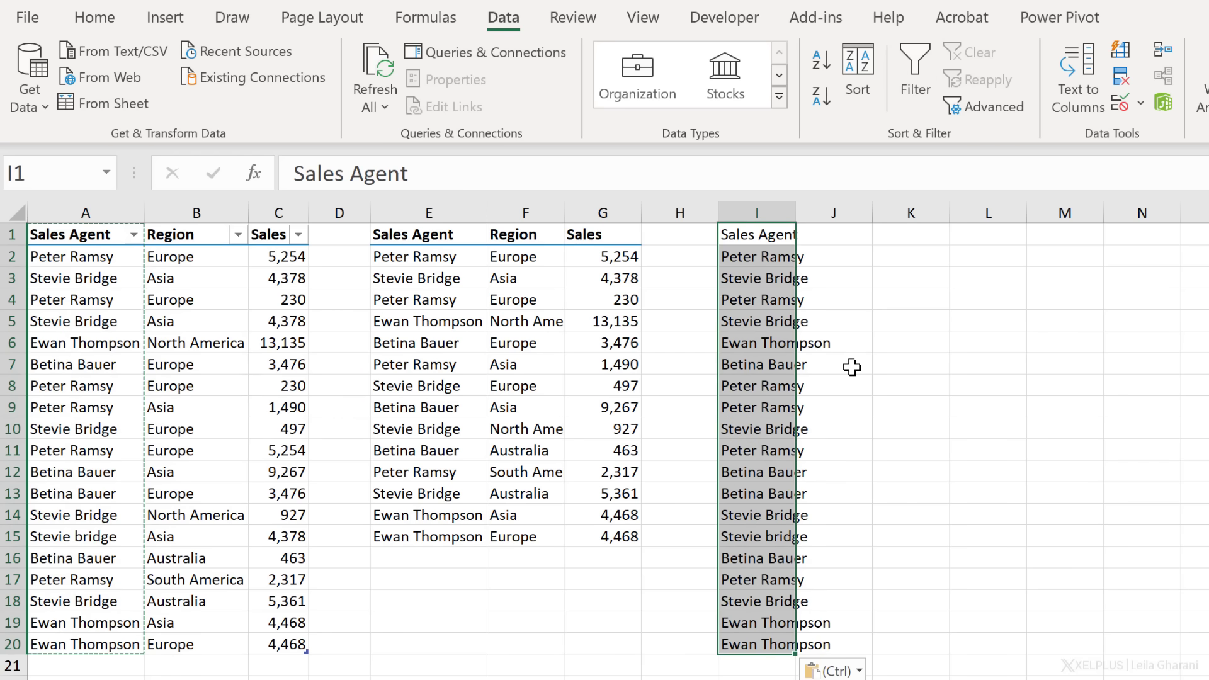
pyautogui.click(780, 324)
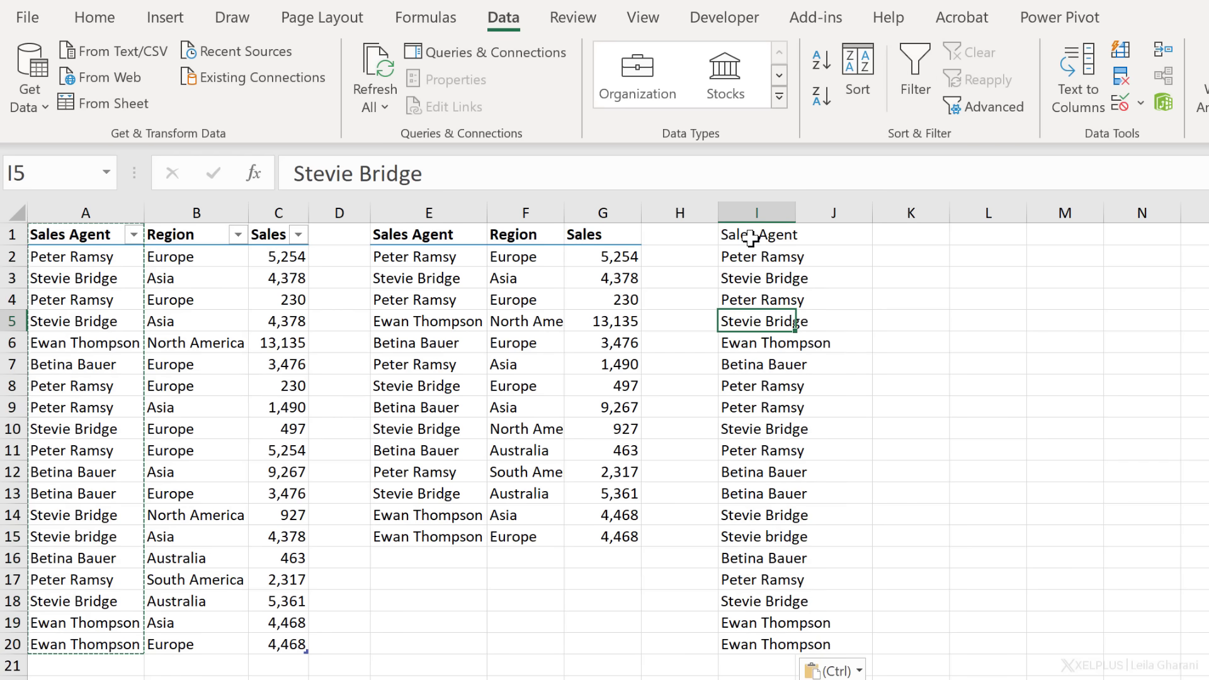
pyautogui.moveTo(796, 213); pyautogui.dragTo(831, 216)
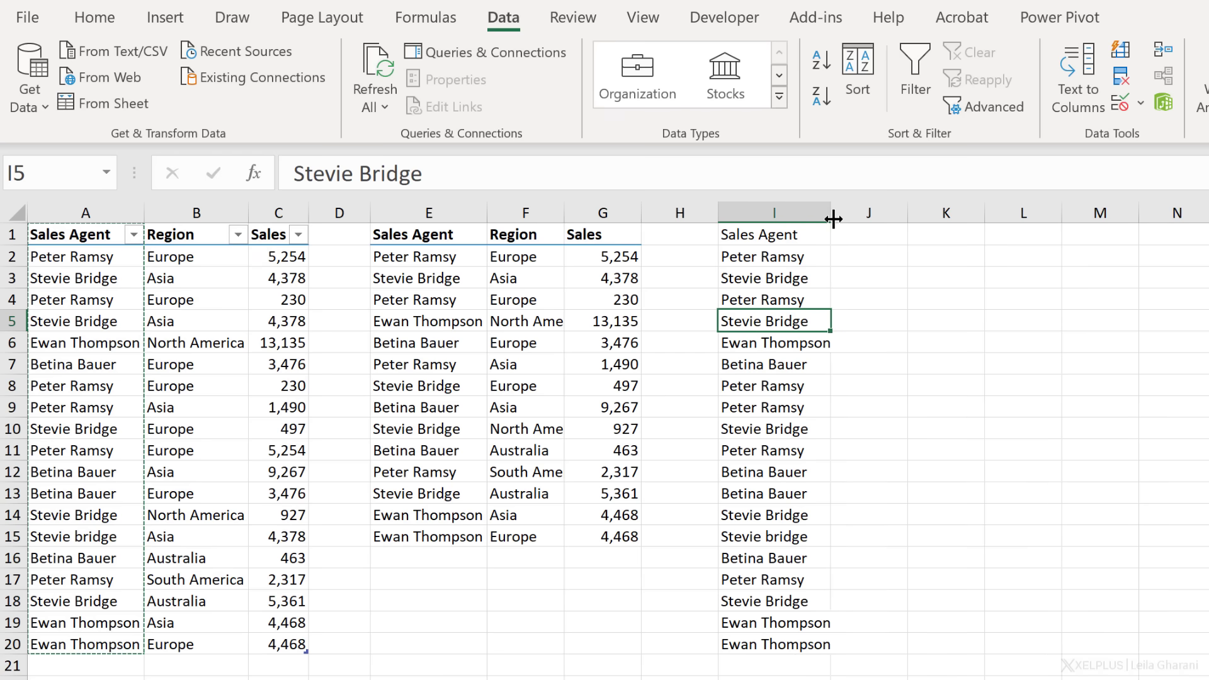
# - Remove duplicate agent names in column I using its header, then select the distinct list to clear
pyautogui.click(1122, 81)
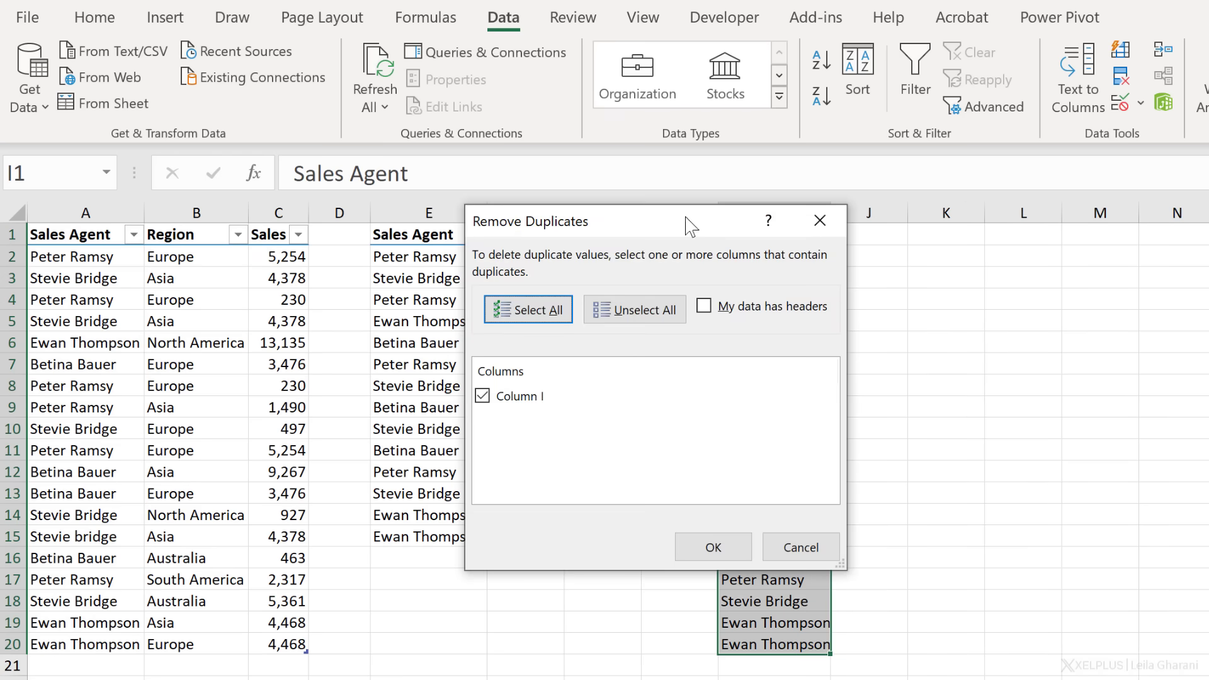
pyautogui.moveTo(688, 224); pyautogui.dragTo(1145, 216)
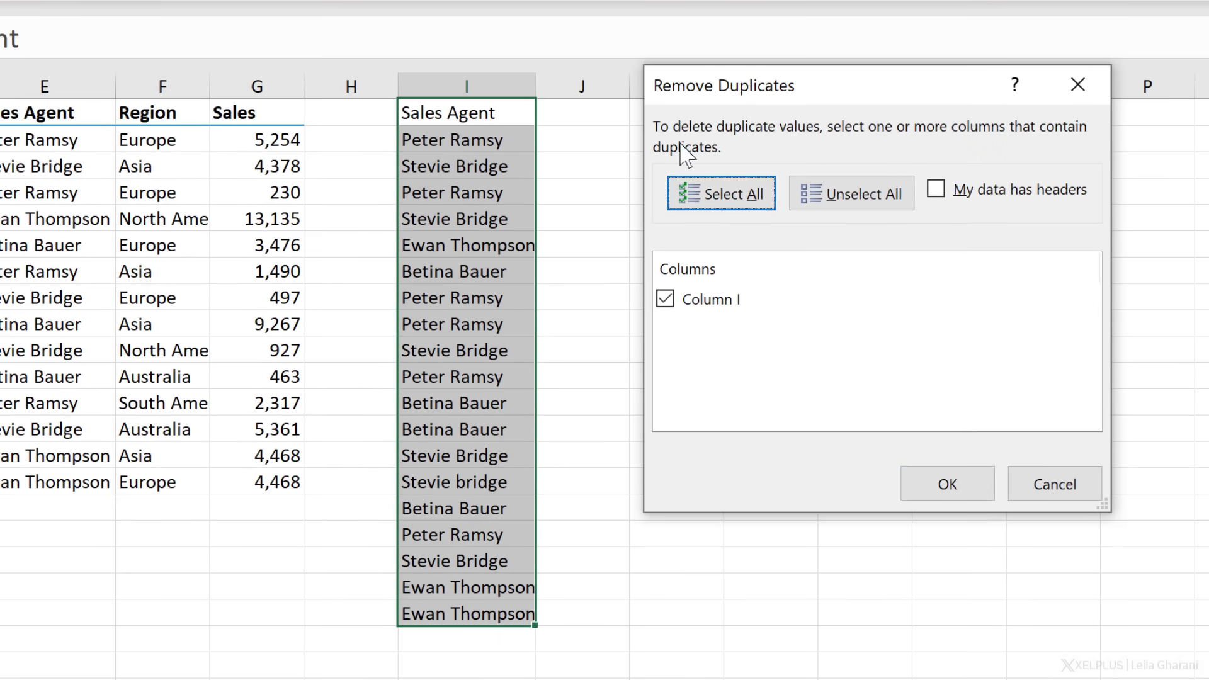
pyautogui.click(1061, 250)
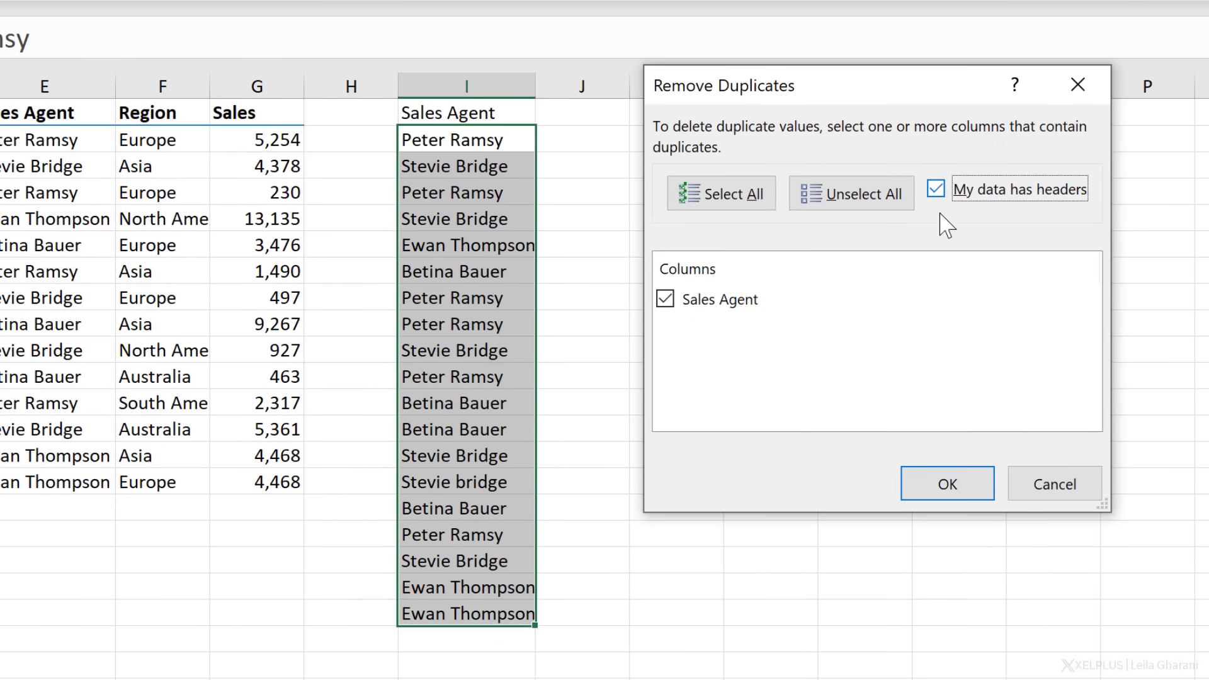
pyautogui.click(953, 490)
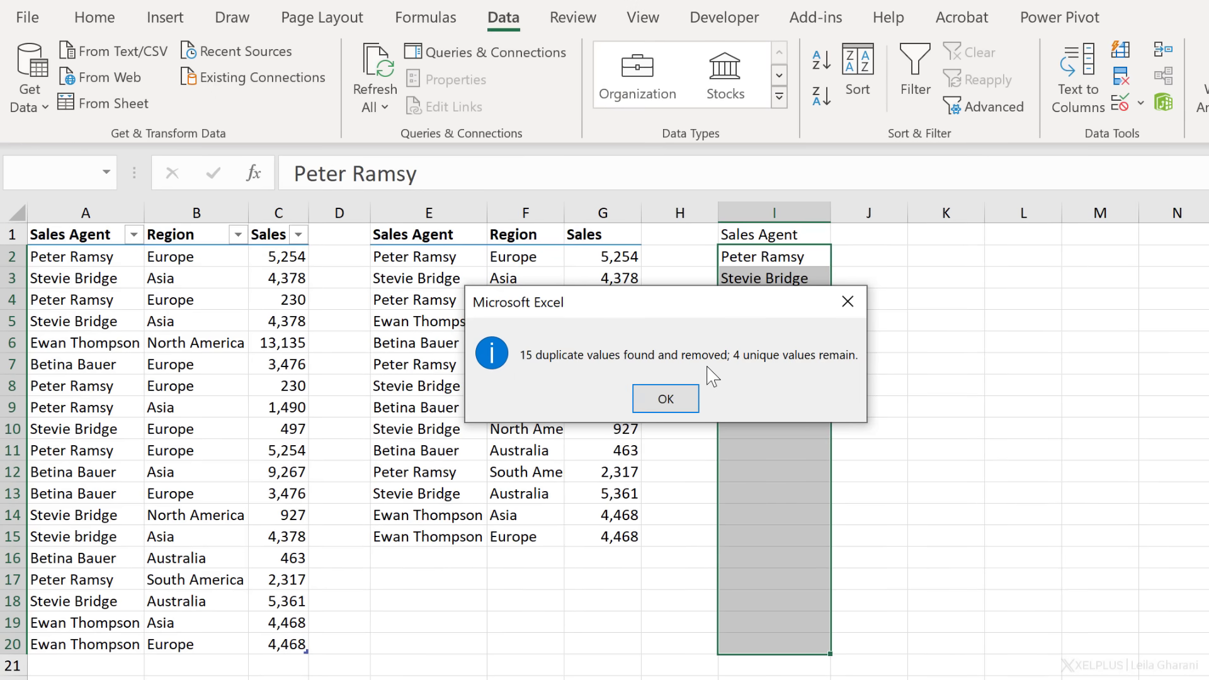
pyautogui.click(666, 398)
pyautogui.click(777, 318)
pyautogui.click(778, 284)
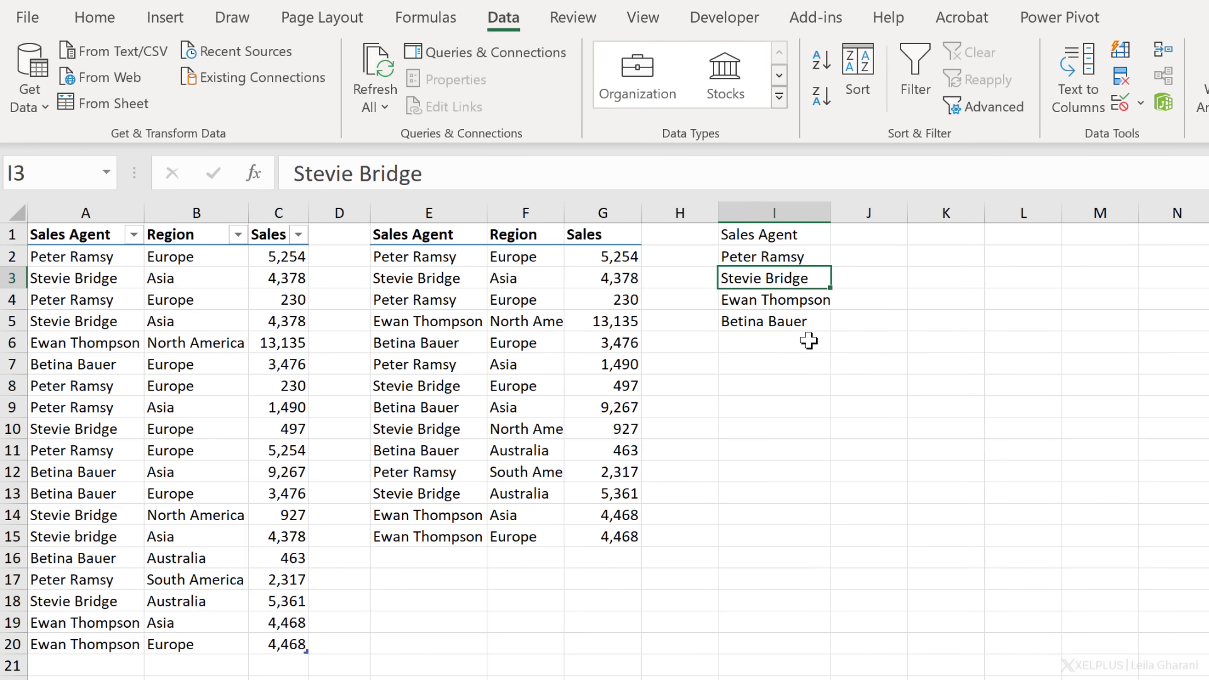
pyautogui.moveTo(806, 239); pyautogui.dragTo(819, 346)
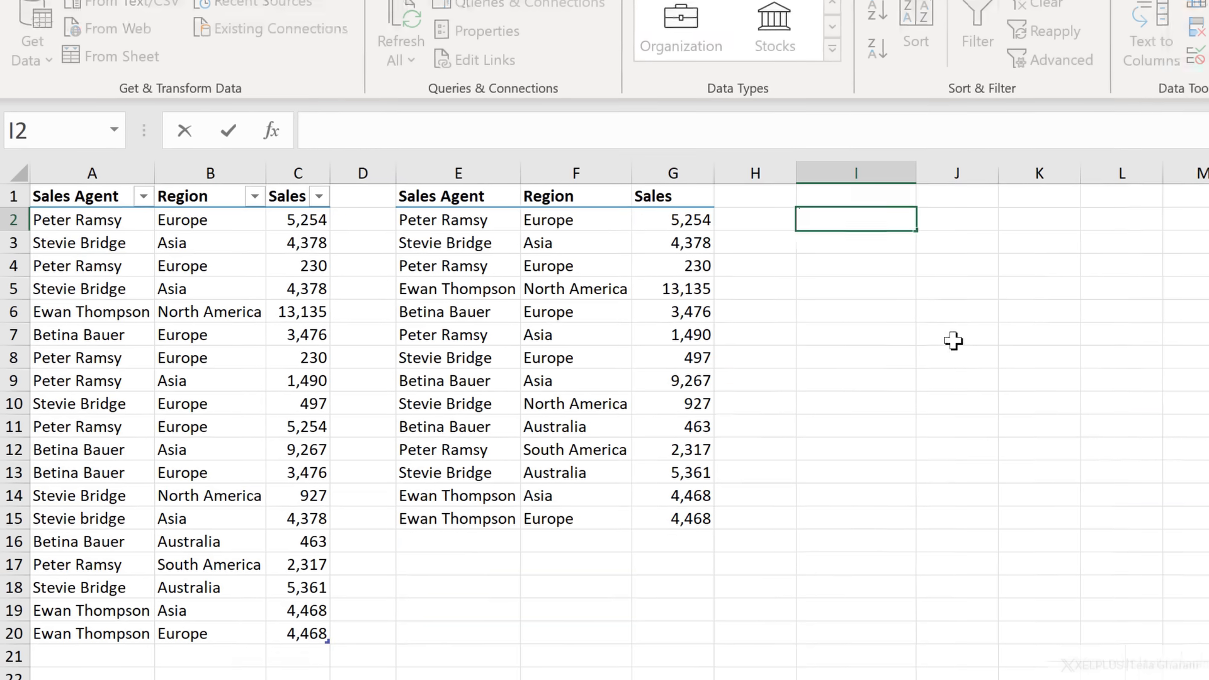
# - Enter =UNIQUE(TSales) in I2 so 14 unique sales rows spill through K15
pyautogui.write('=')
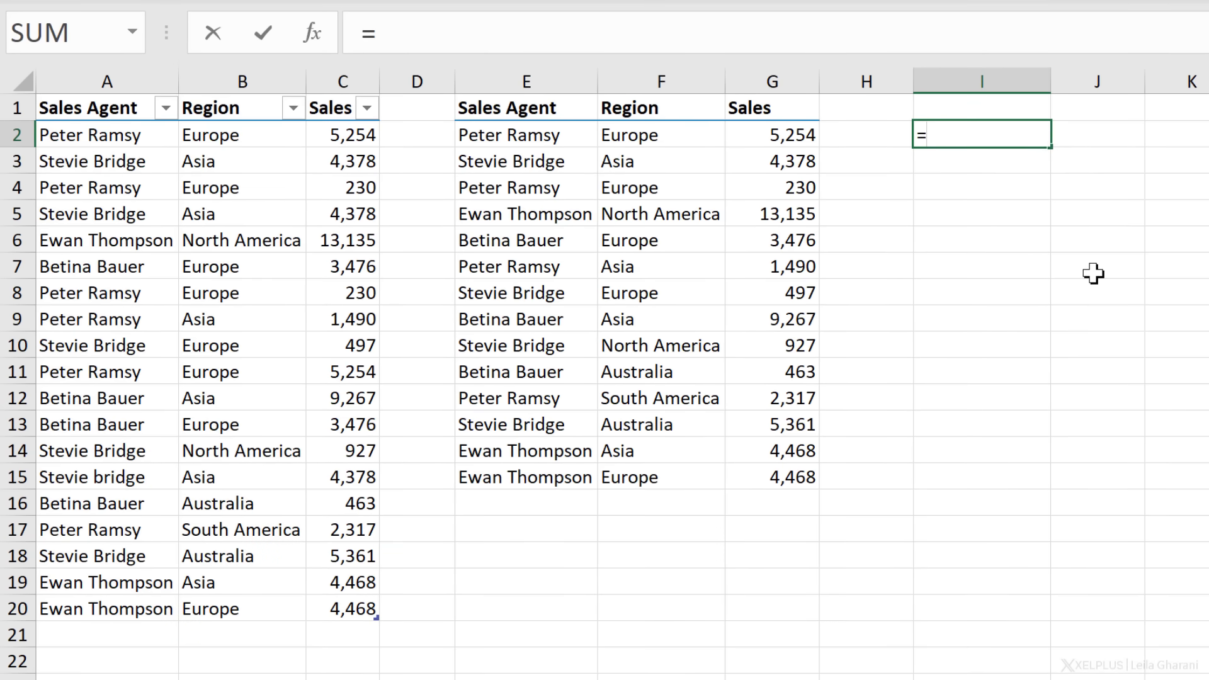
pyautogui.write('uniqu')
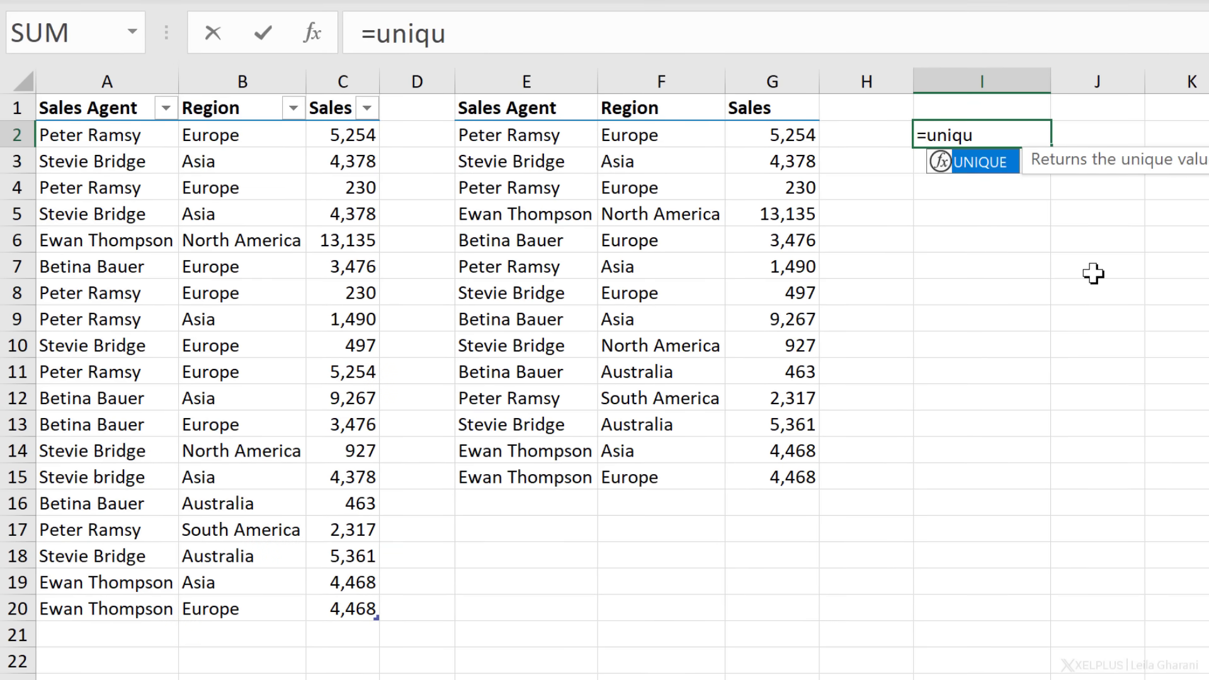
pyautogui.press('Tab')
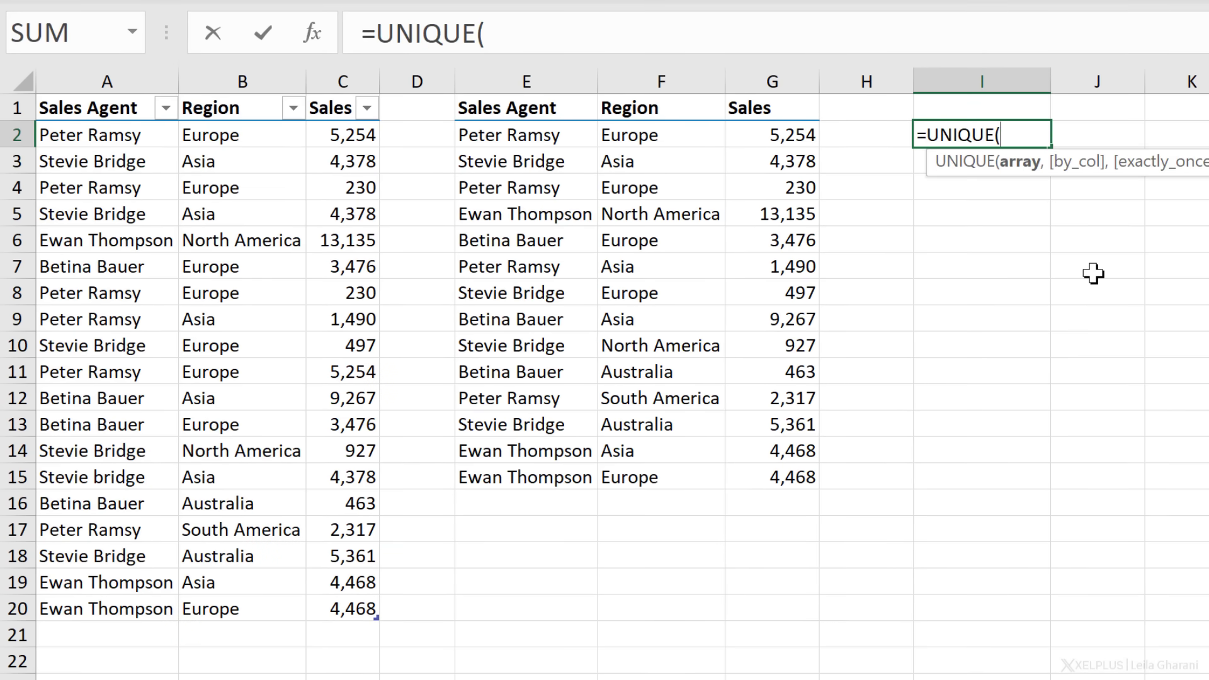
pyautogui.click(32, 90)
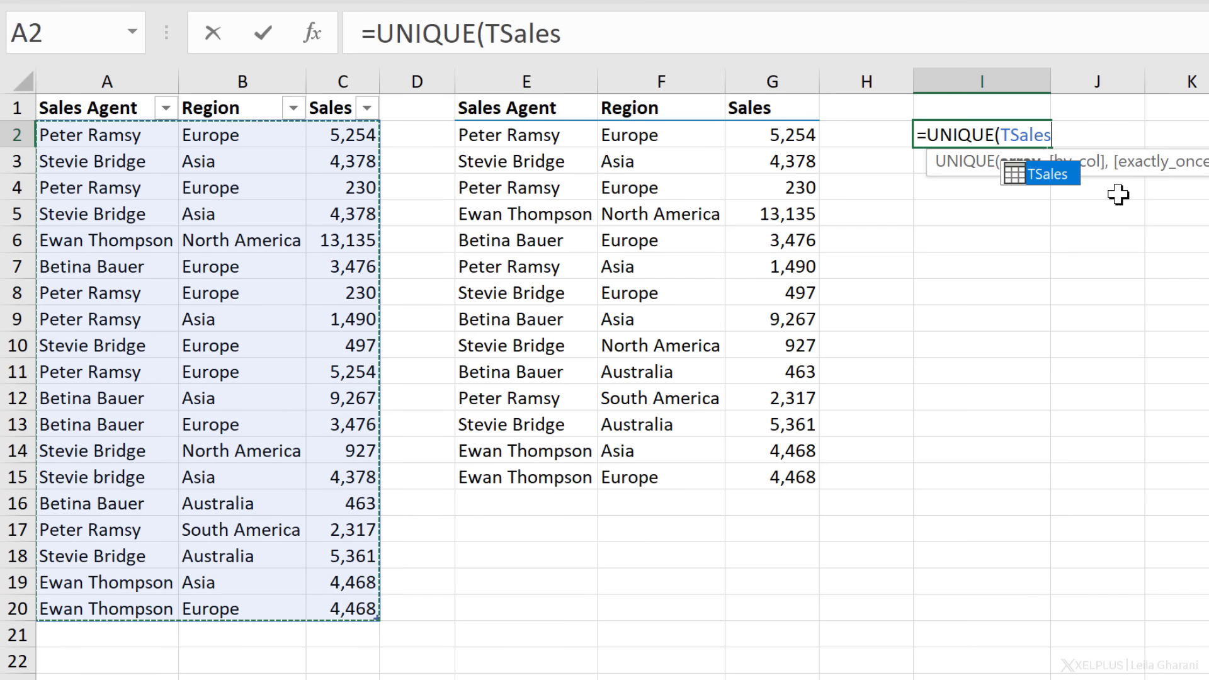
pyautogui.write(')')
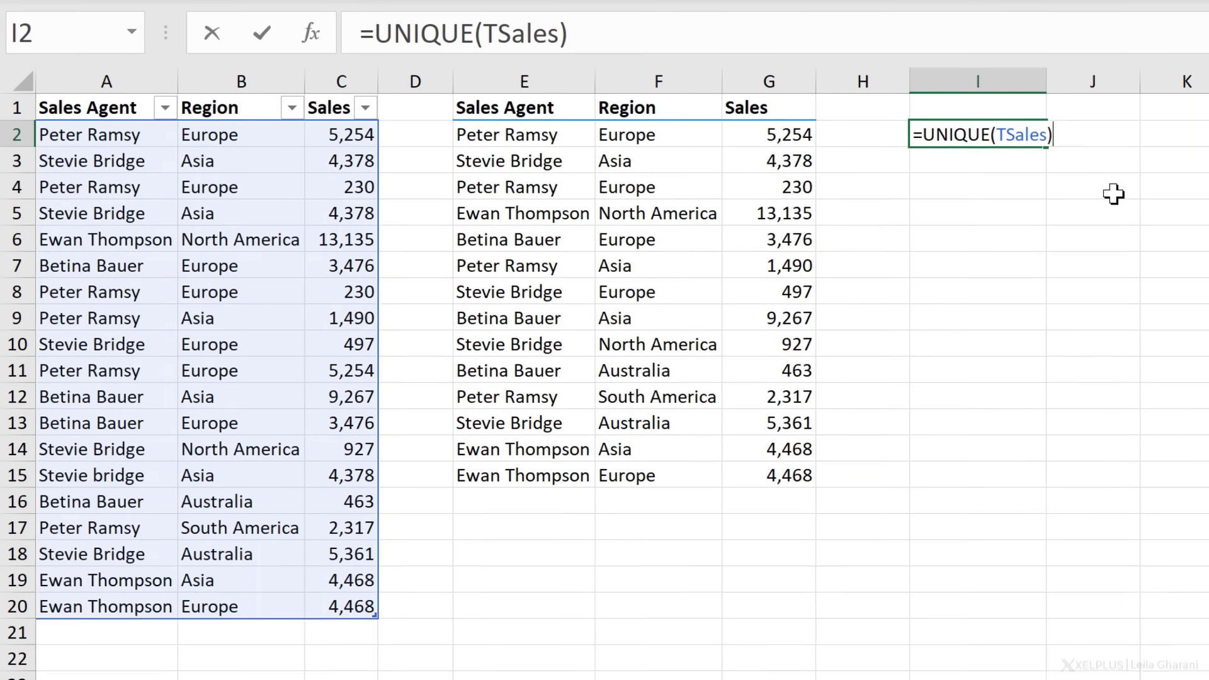
pyautogui.press('Return')
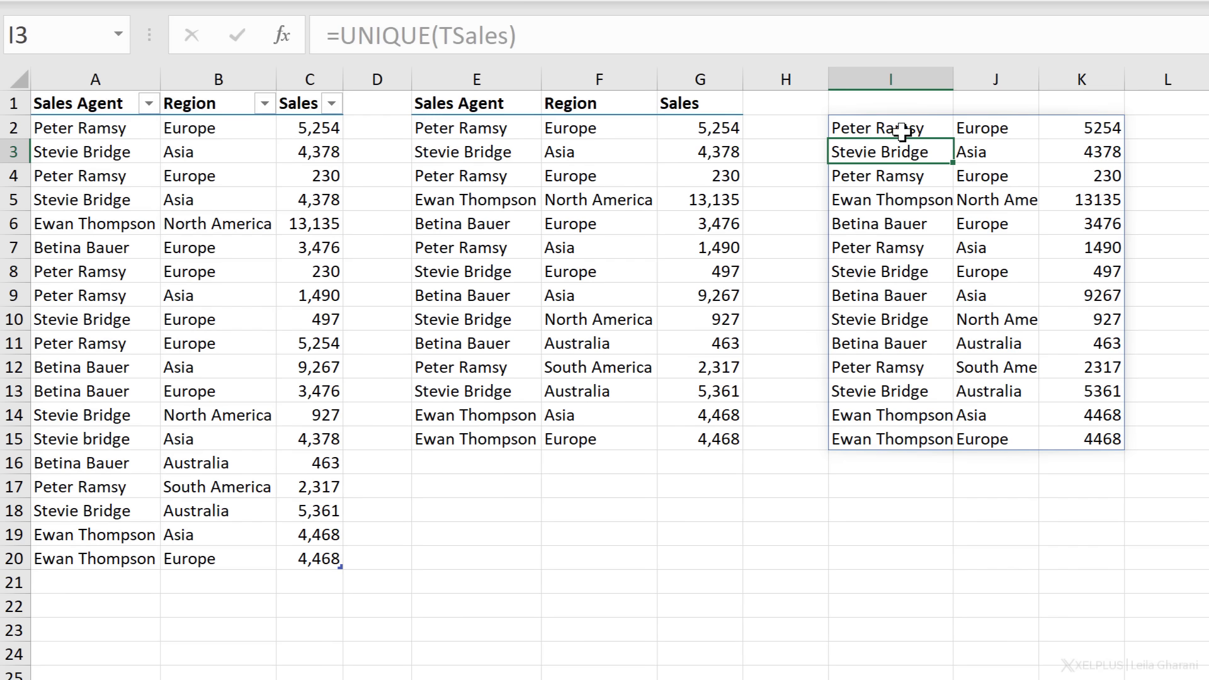
# - Copy the Sales Agent, Region and Sales headers from E1:G1 into I1:K1
pyautogui.moveTo(513, 113); pyautogui.dragTo(702, 106)
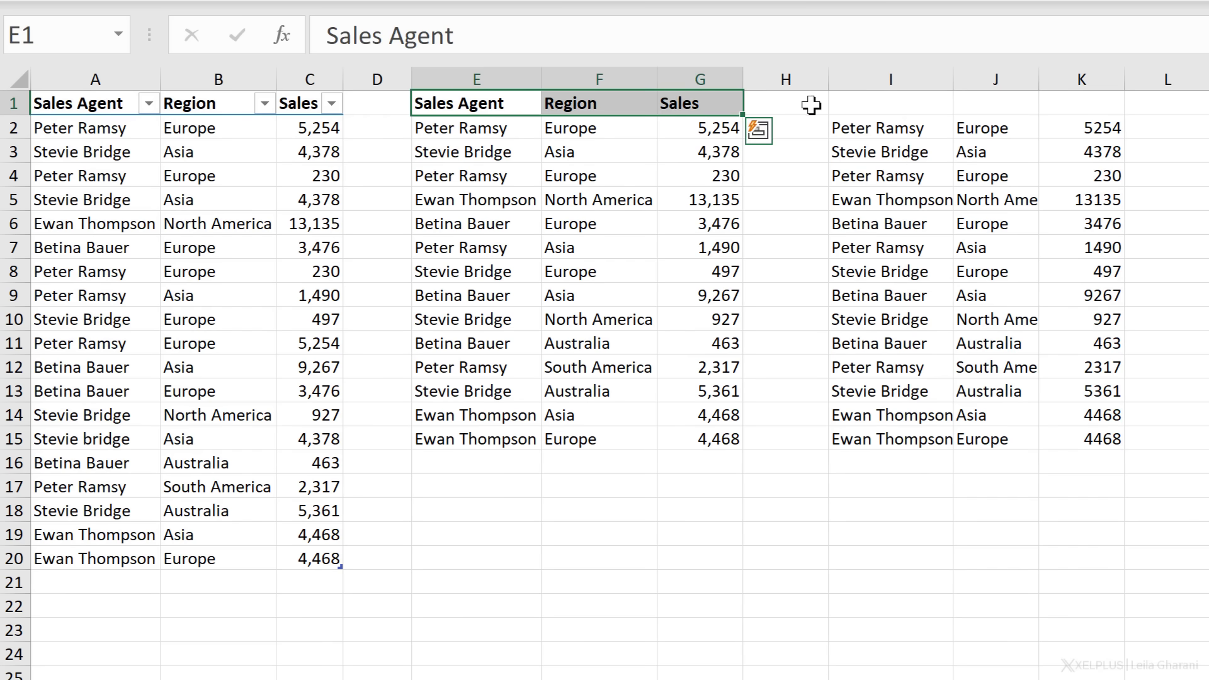
pyautogui.hotkey('ctrl', 'c')
pyautogui.click(882, 103)
pyautogui.hotkey('ctrl', 'v')
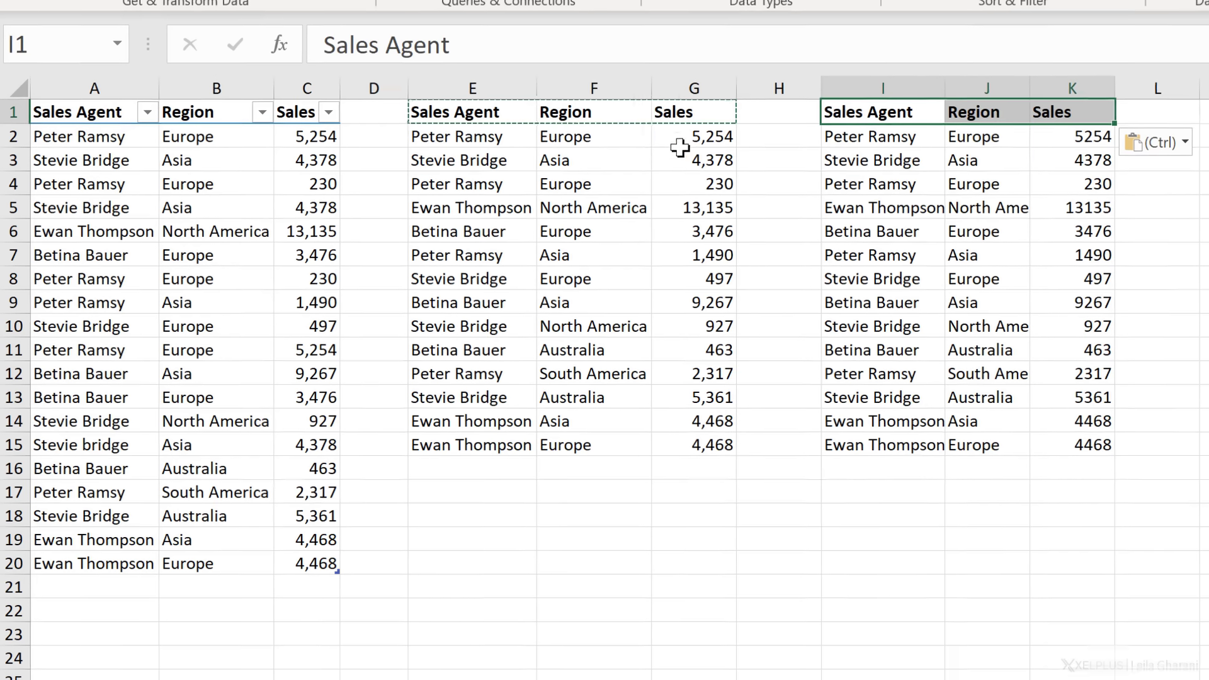
# - Format-paint G2's comma number format onto the Sales values in column K
pyautogui.click(680, 146)
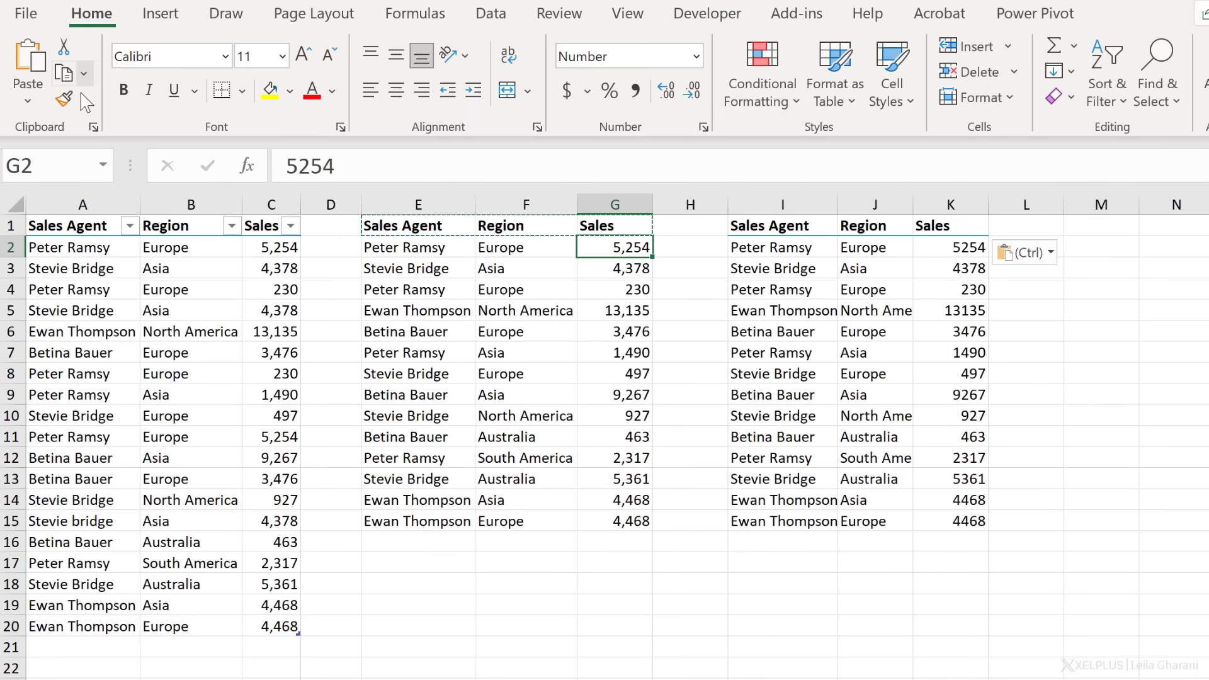
pyautogui.click(63, 99)
pyautogui.moveTo(966, 248); pyautogui.dragTo(973, 583)
pyautogui.click(795, 502)
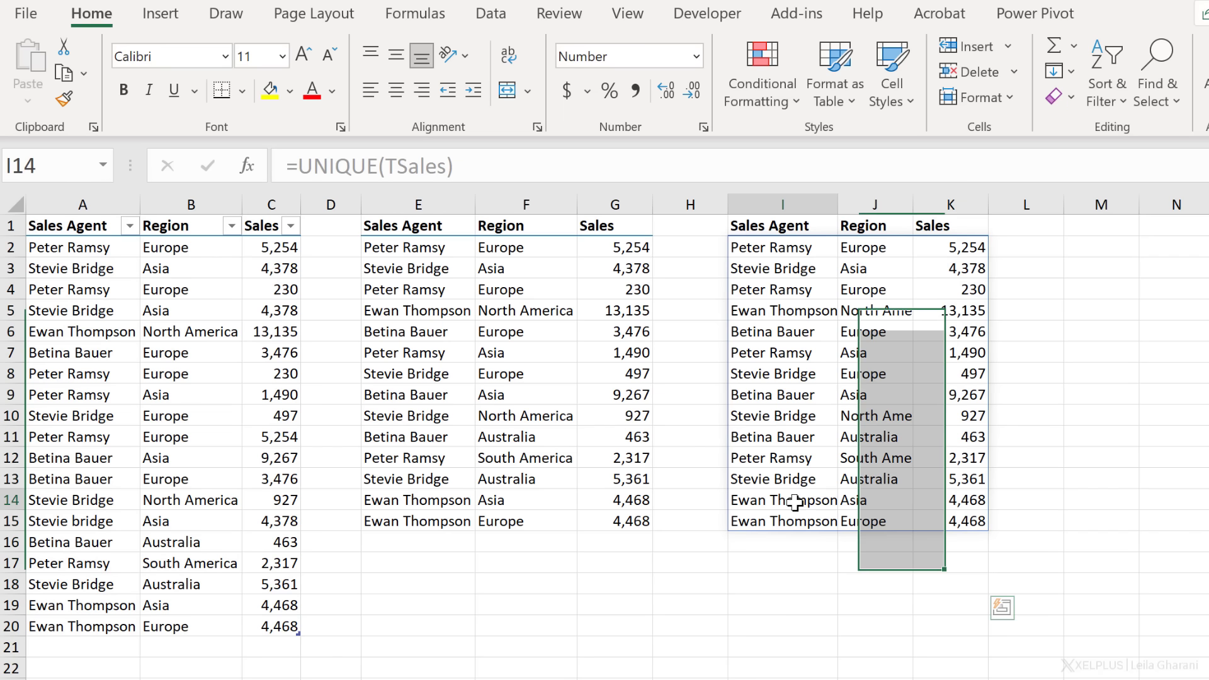
pyautogui.click(432, 368)
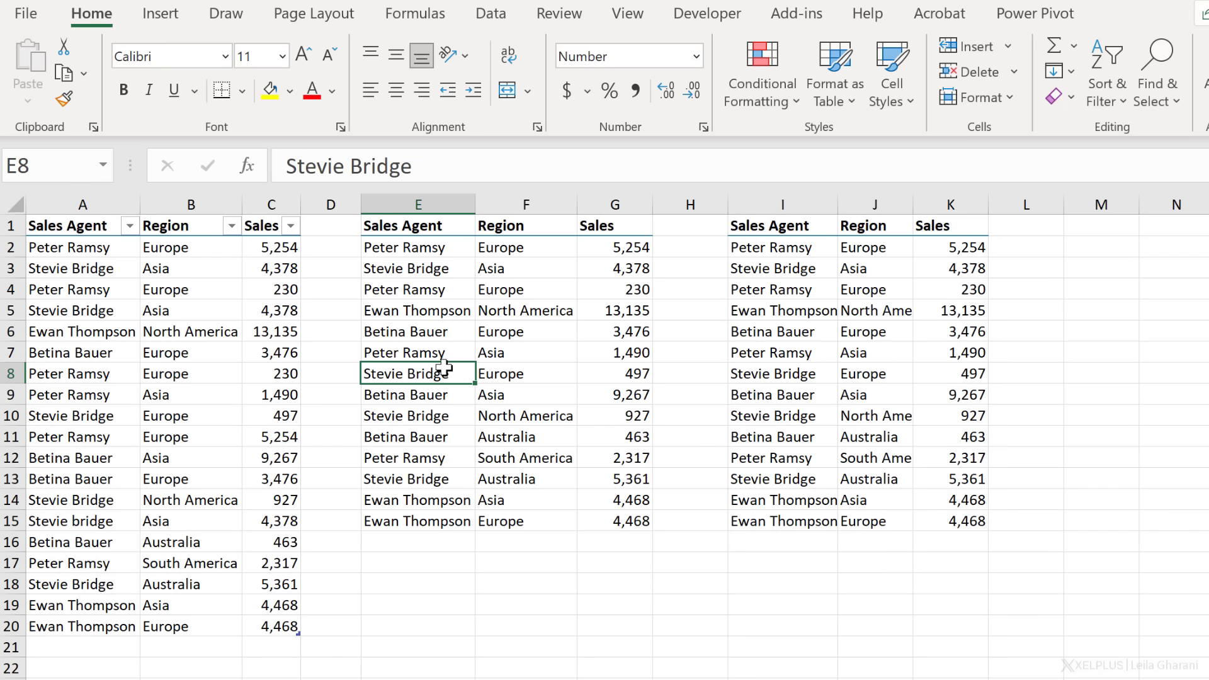
pyautogui.click(812, 367)
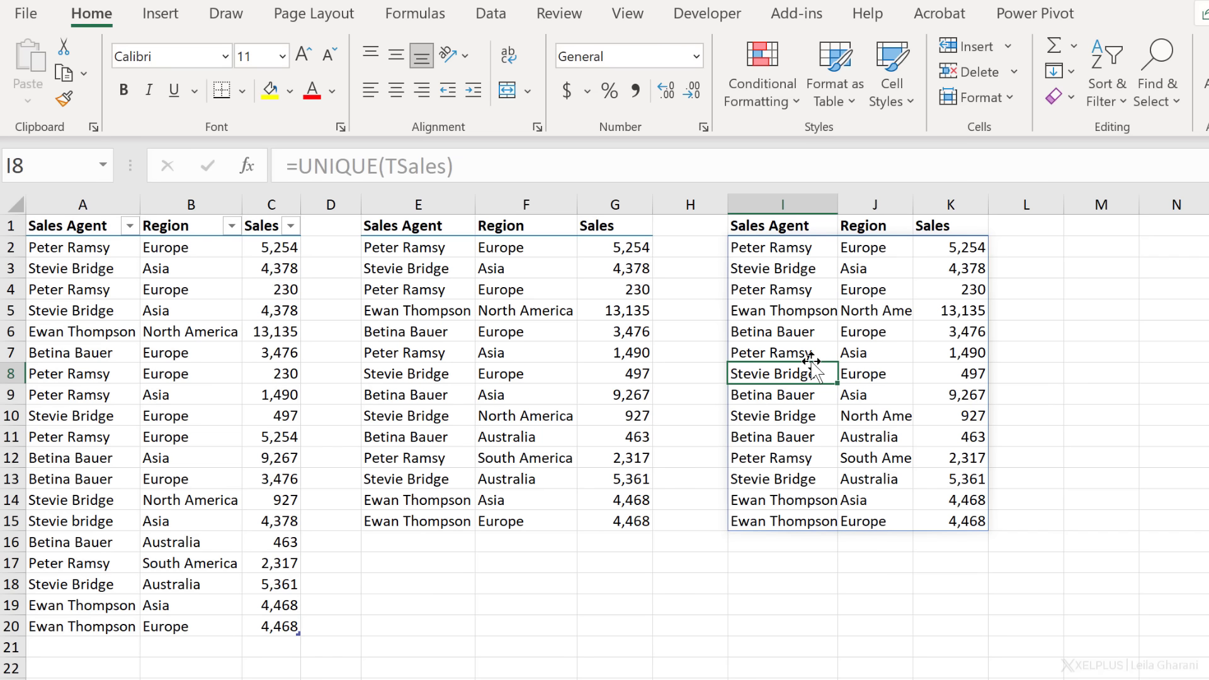
pyautogui.click(120, 650)
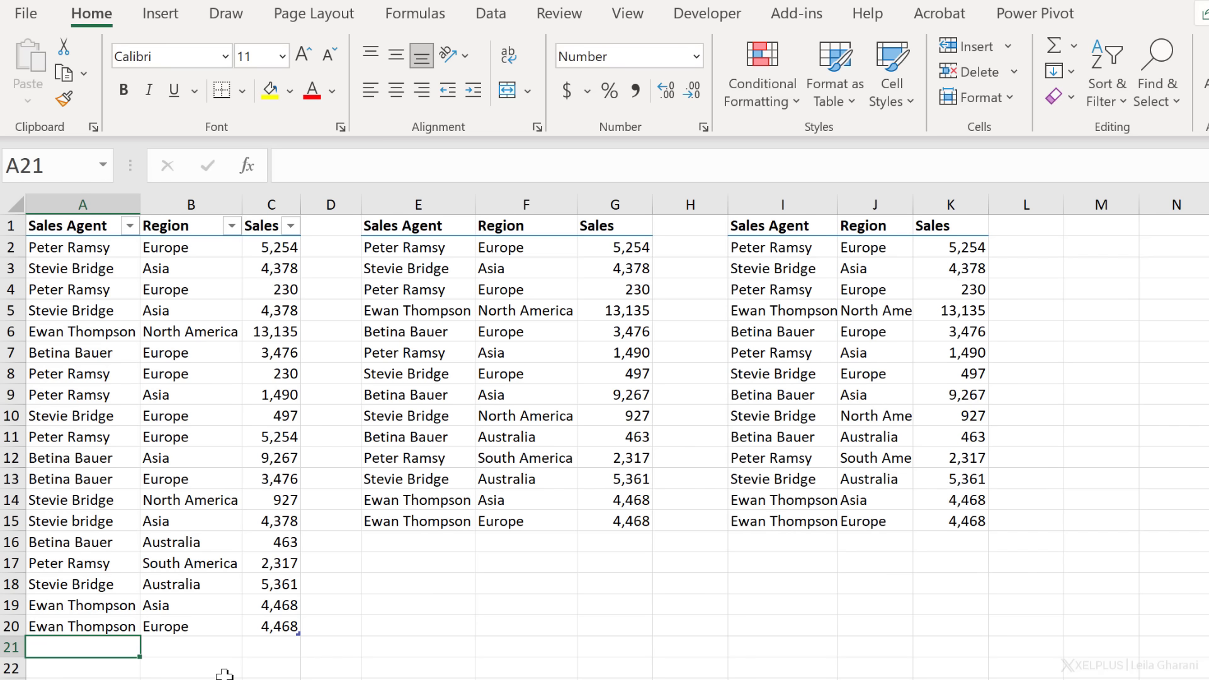
pyautogui.press('Up')
pyautogui.hotkey('shift', 'Right')
pyautogui.hotkey('shift', 'Right')
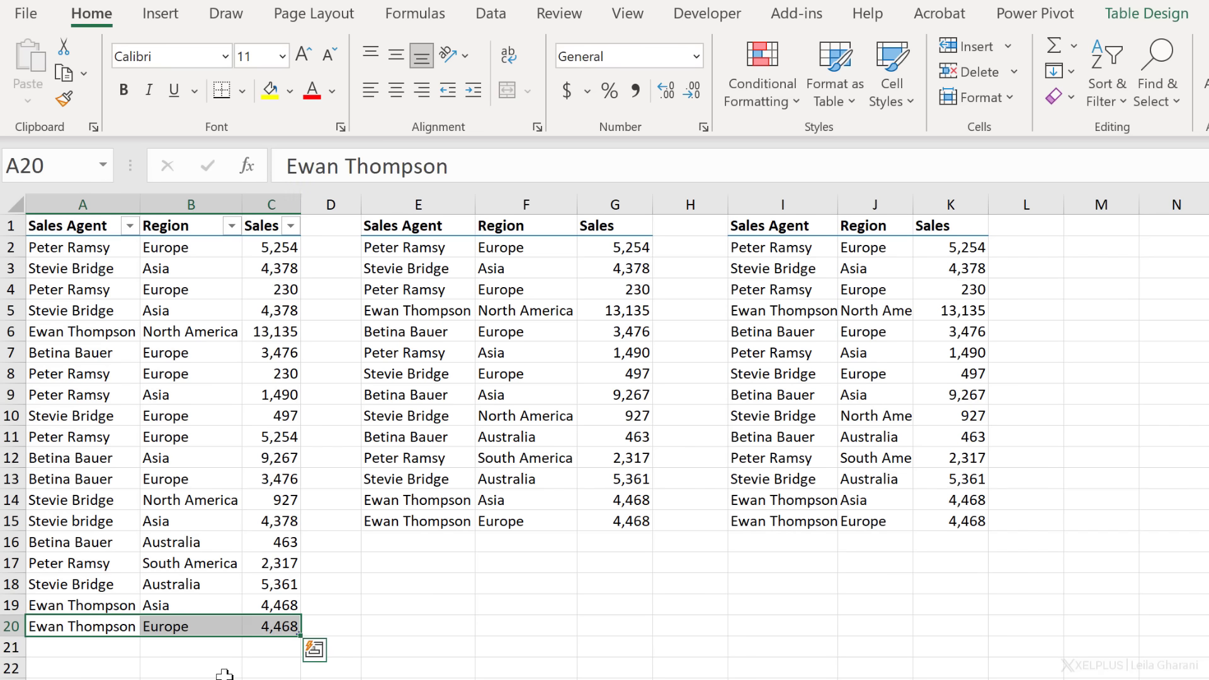
pyautogui.hotkey('ctrl', 'c')
pyautogui.press('Down')
pyautogui.hotkey('ctrl', 'v')
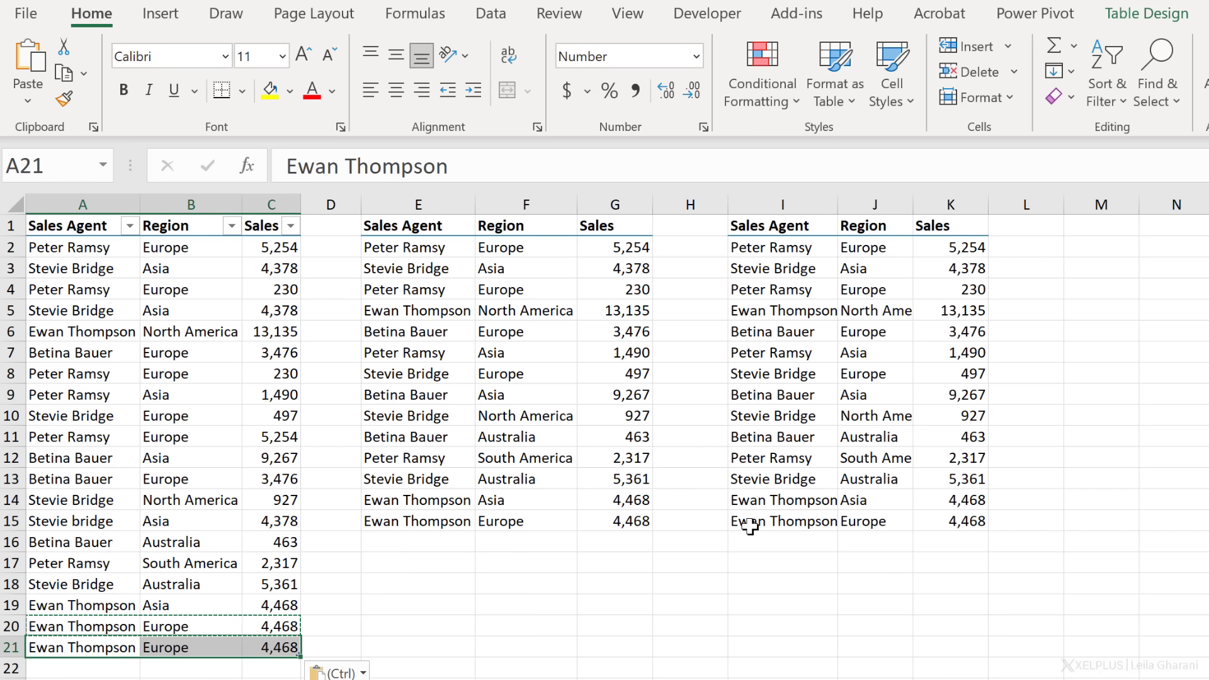
pyautogui.click(275, 652)
pyautogui.write('40')
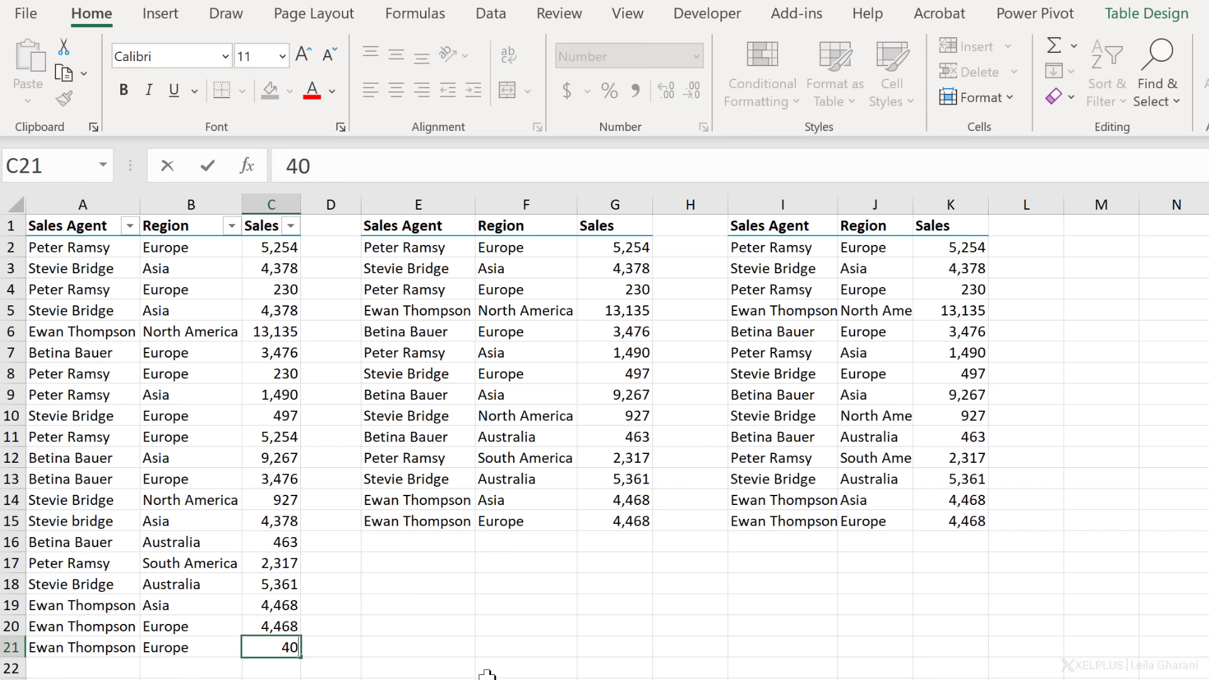
pyautogui.press('Return')
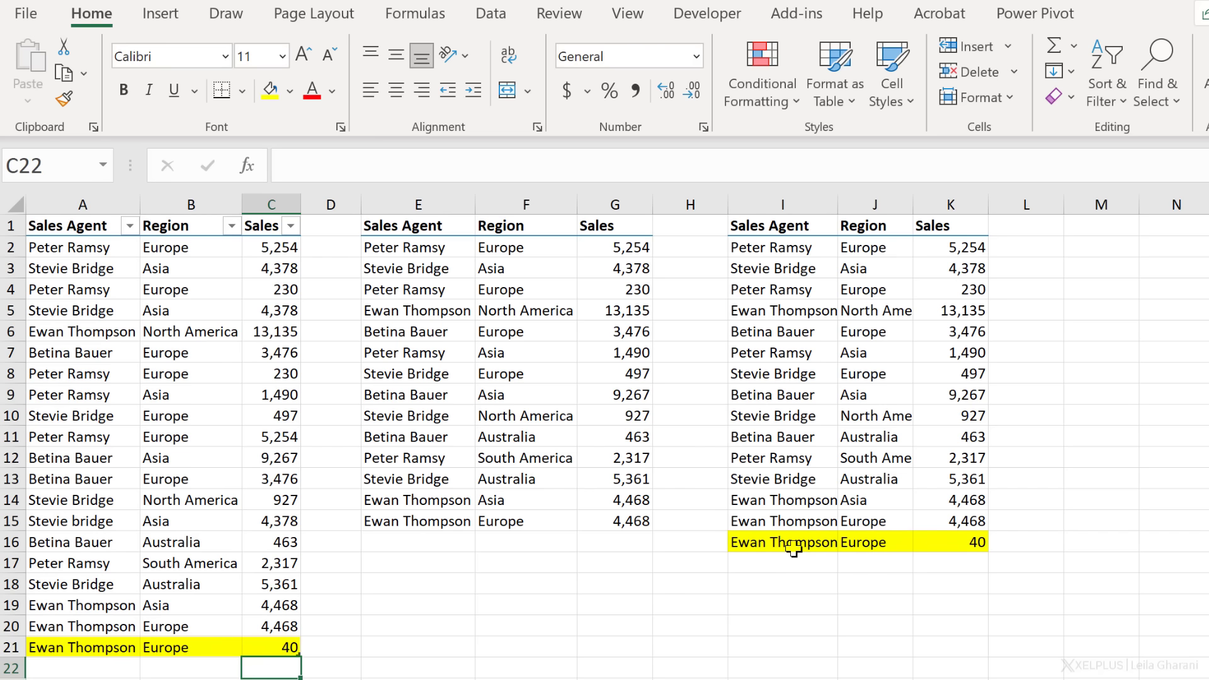
pyautogui.click(462, 519)
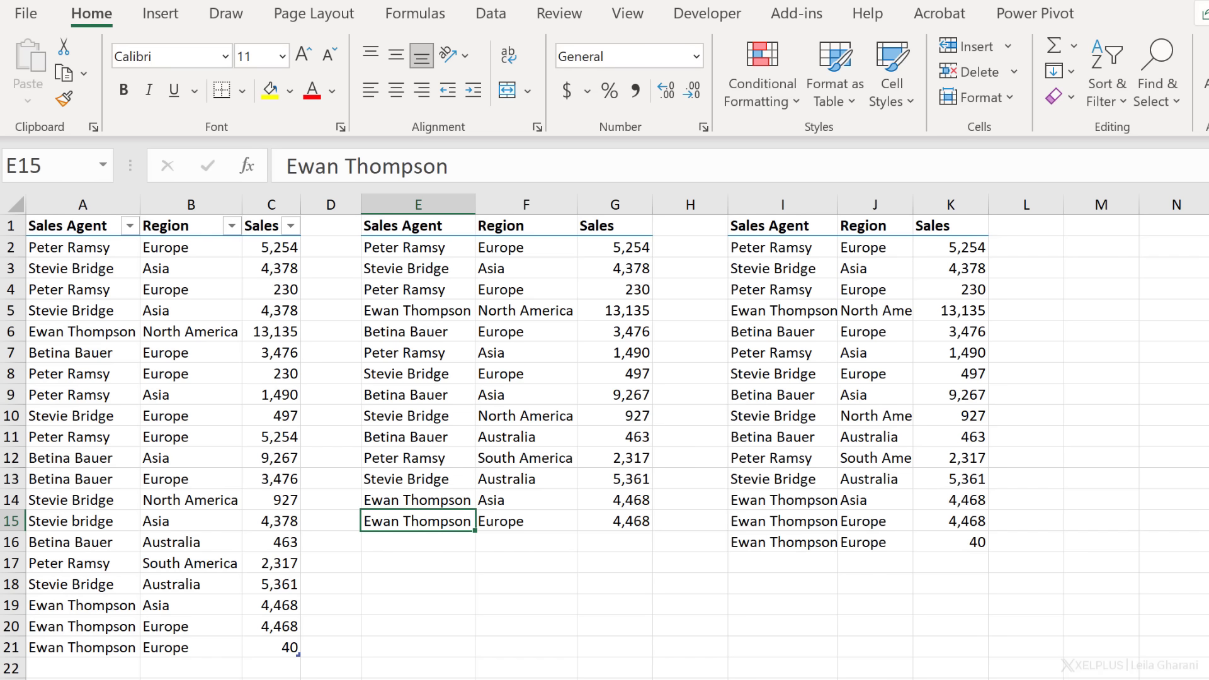
# - Undo the added Europe 40 row so the table ends at row 20 again
pyautogui.hotkey('ctrl', 'z')
pyautogui.hotkey('ctrl', 'z')
pyautogui.hotkey('ctrl', 'z')
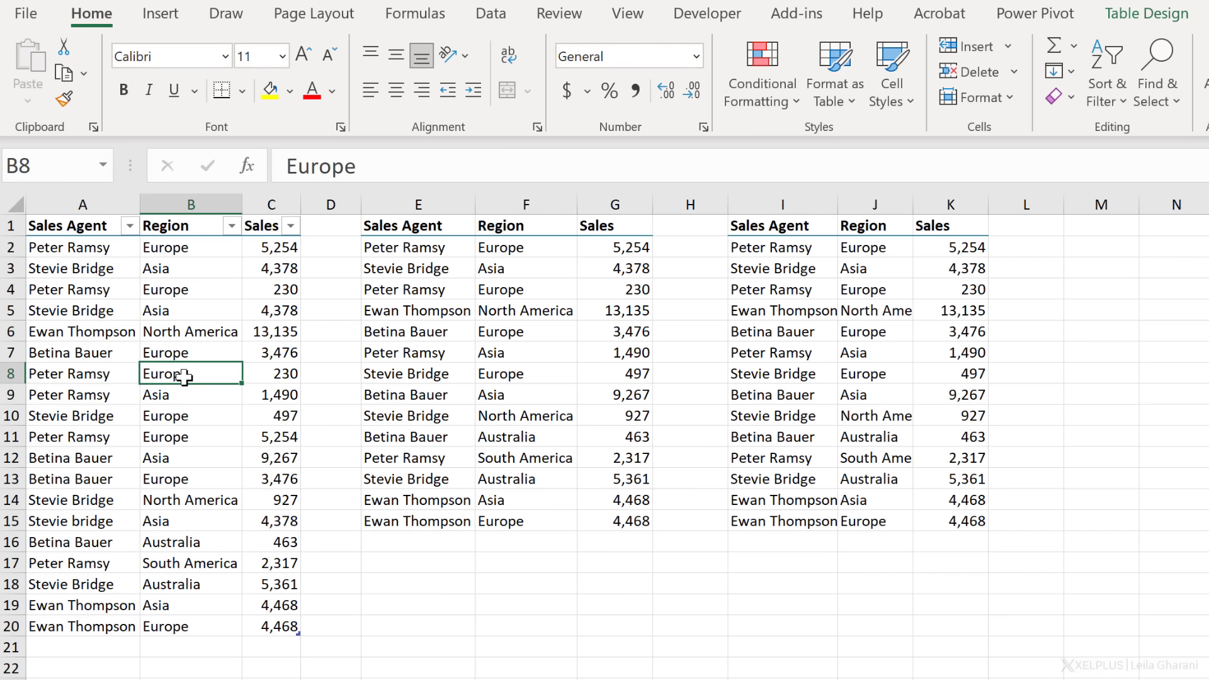
pyautogui.click(496, 14)
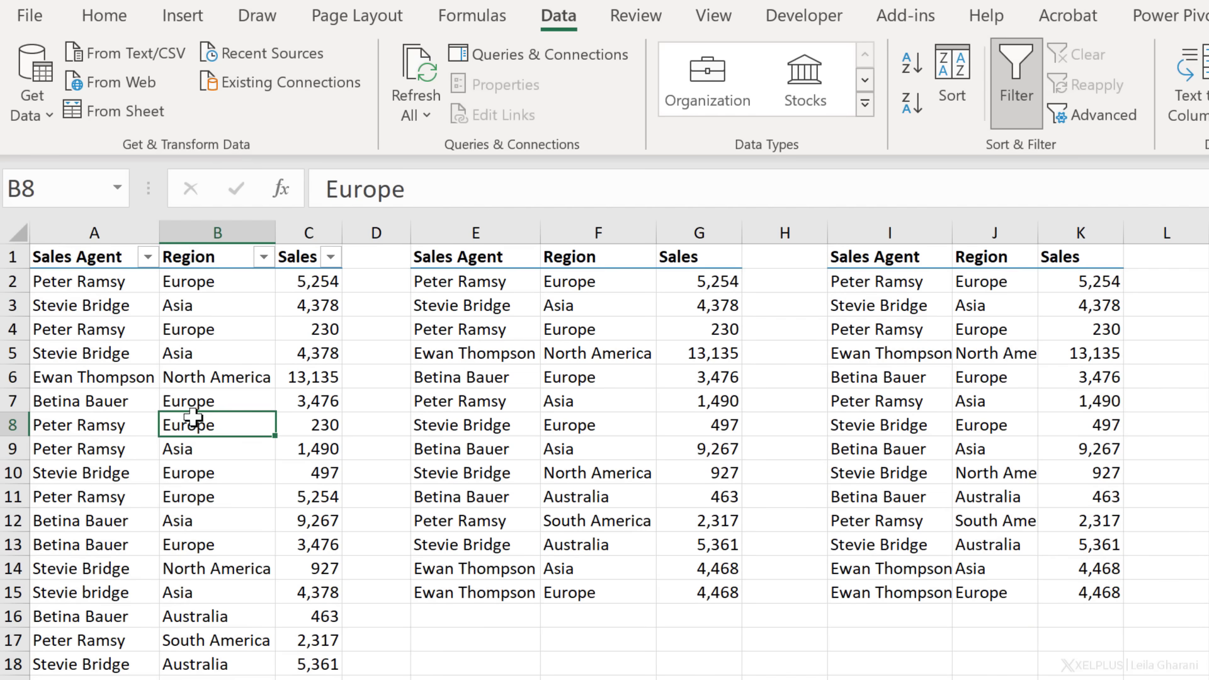
# - Load TSales into Power Query, remove duplicate rows across all three columns, and rename it TSalesReport
pyautogui.click(108, 115)
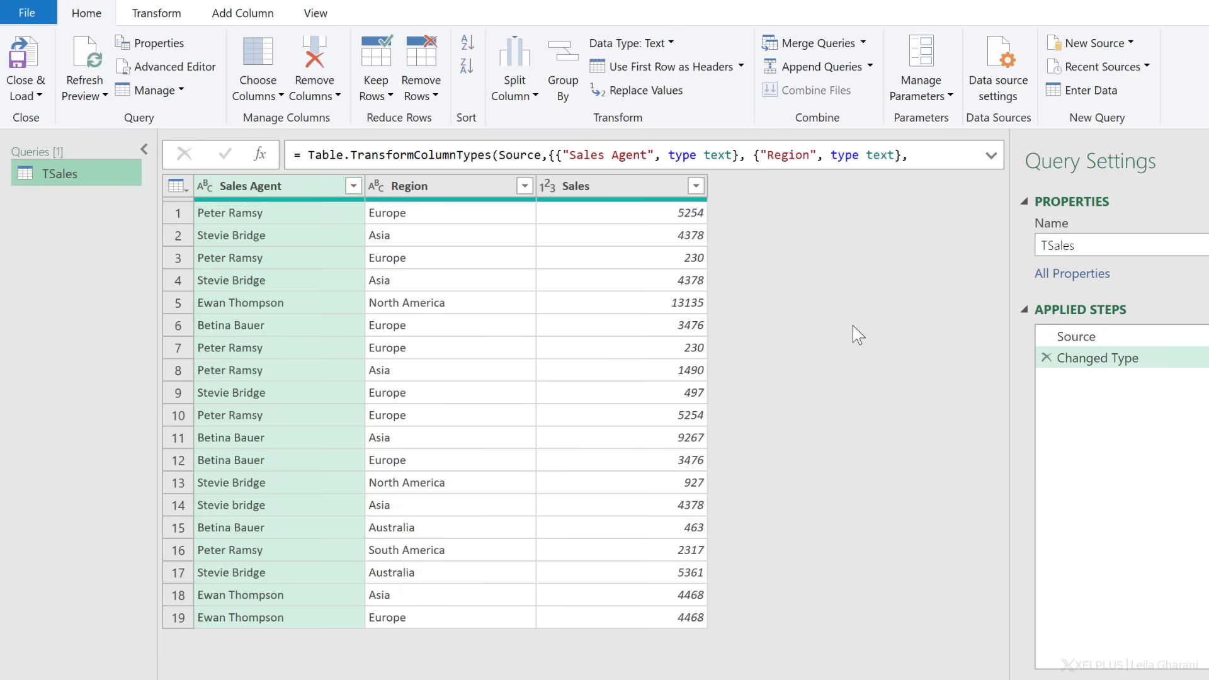
pyautogui.click(1075, 338)
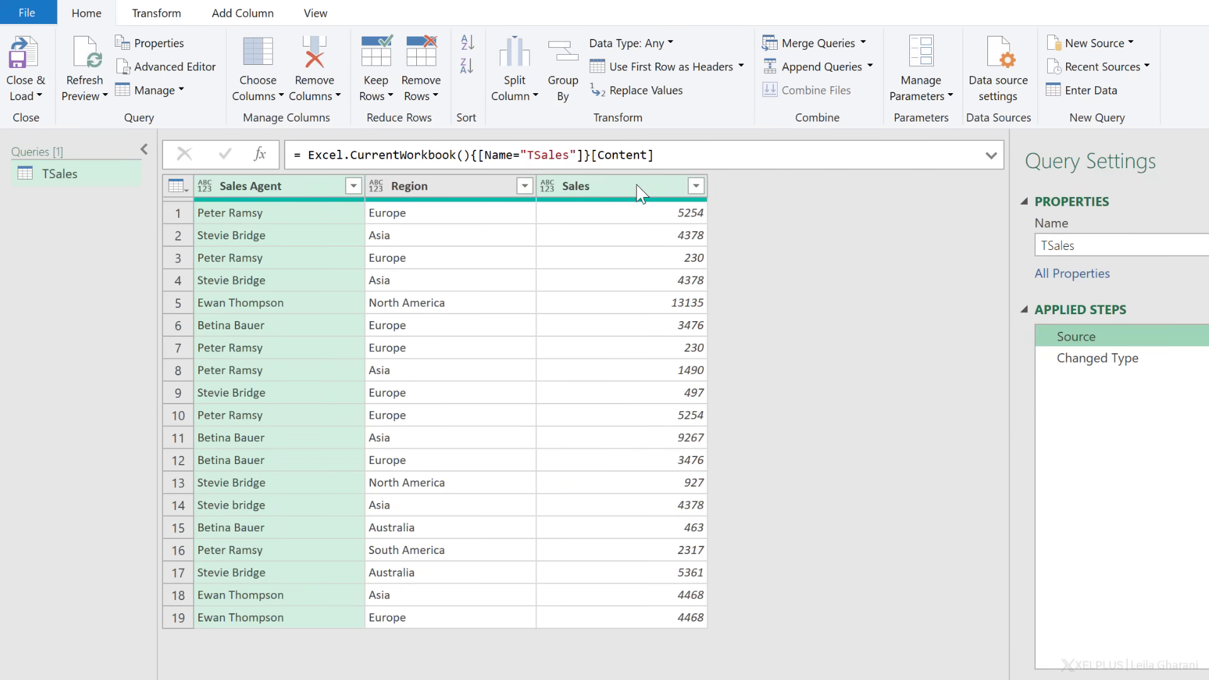
pyautogui.click(1082, 361)
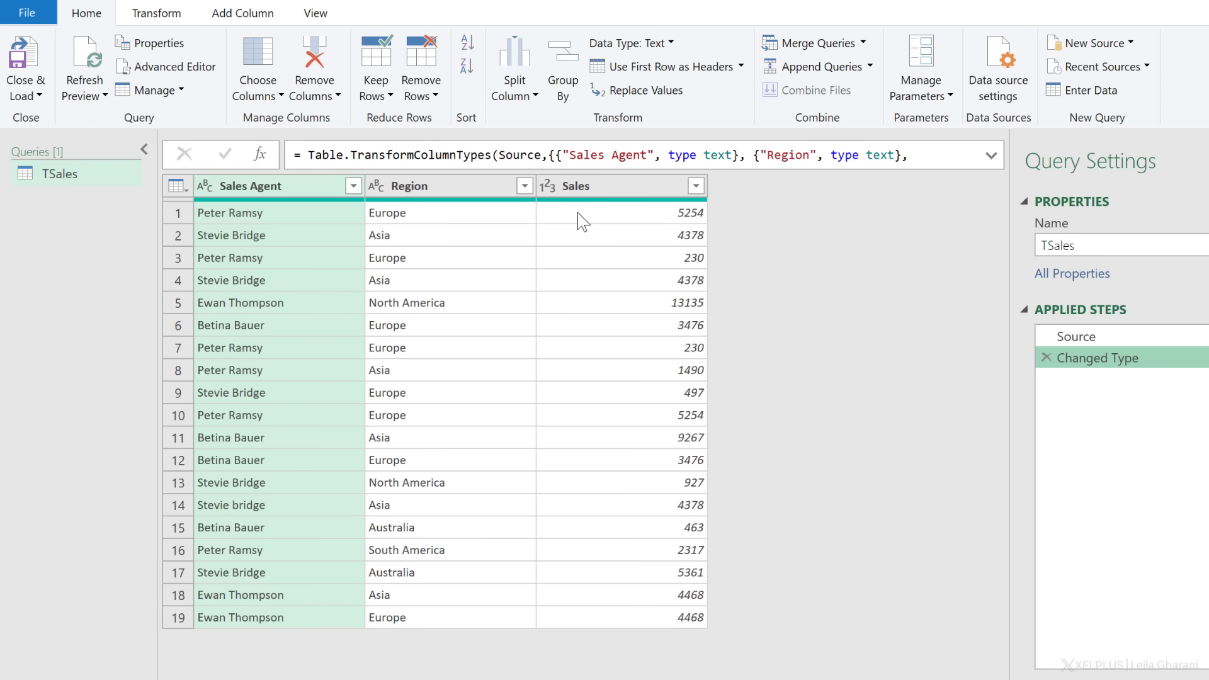
pyautogui.press('shift')
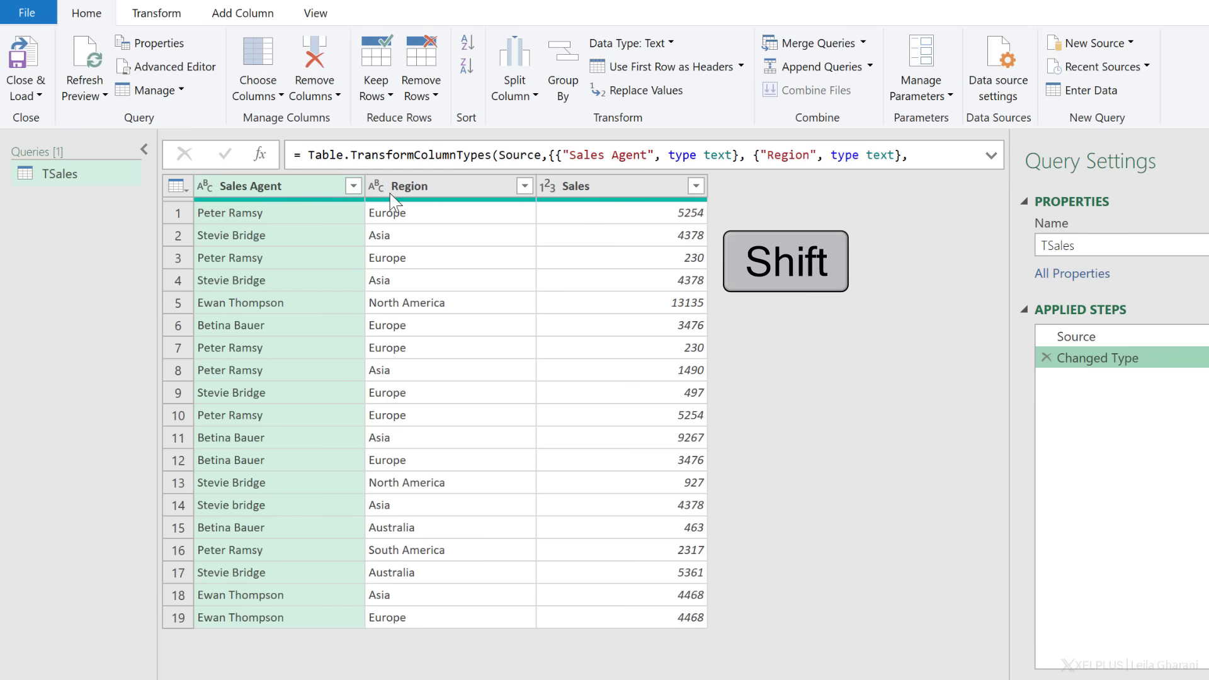
pyautogui.keyDown('shift'); pyautogui.click(645, 187); pyautogui.keyUp('shift')
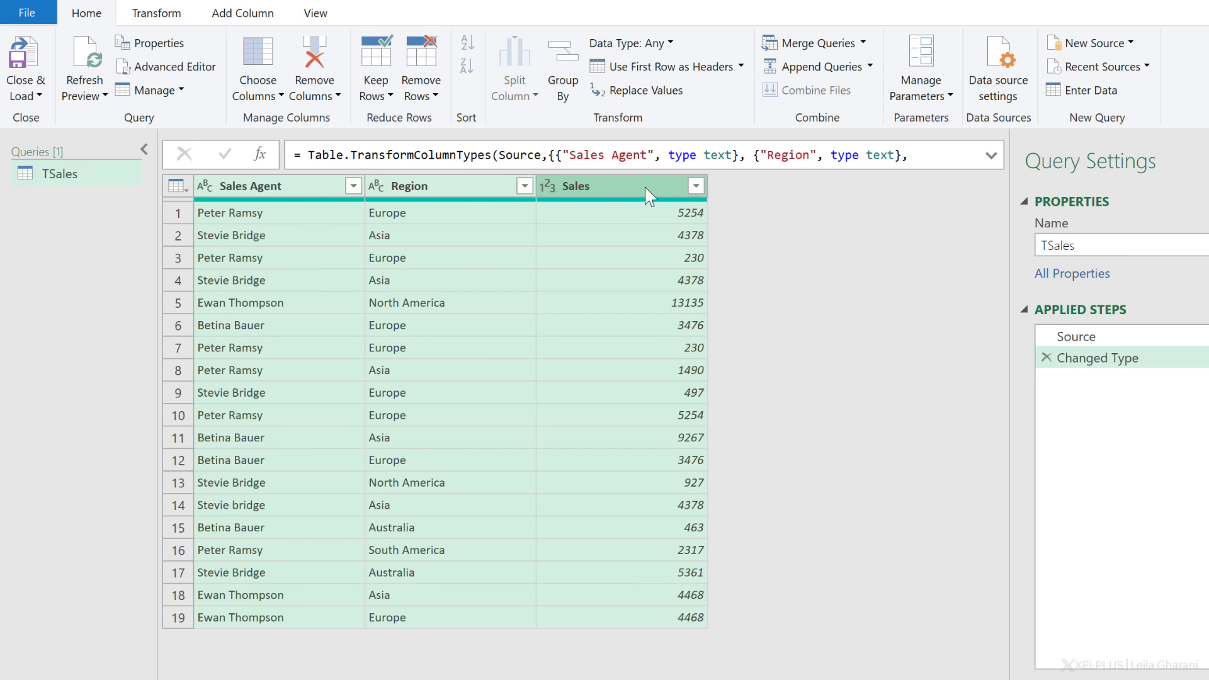
pyautogui.rightClick(646, 185)
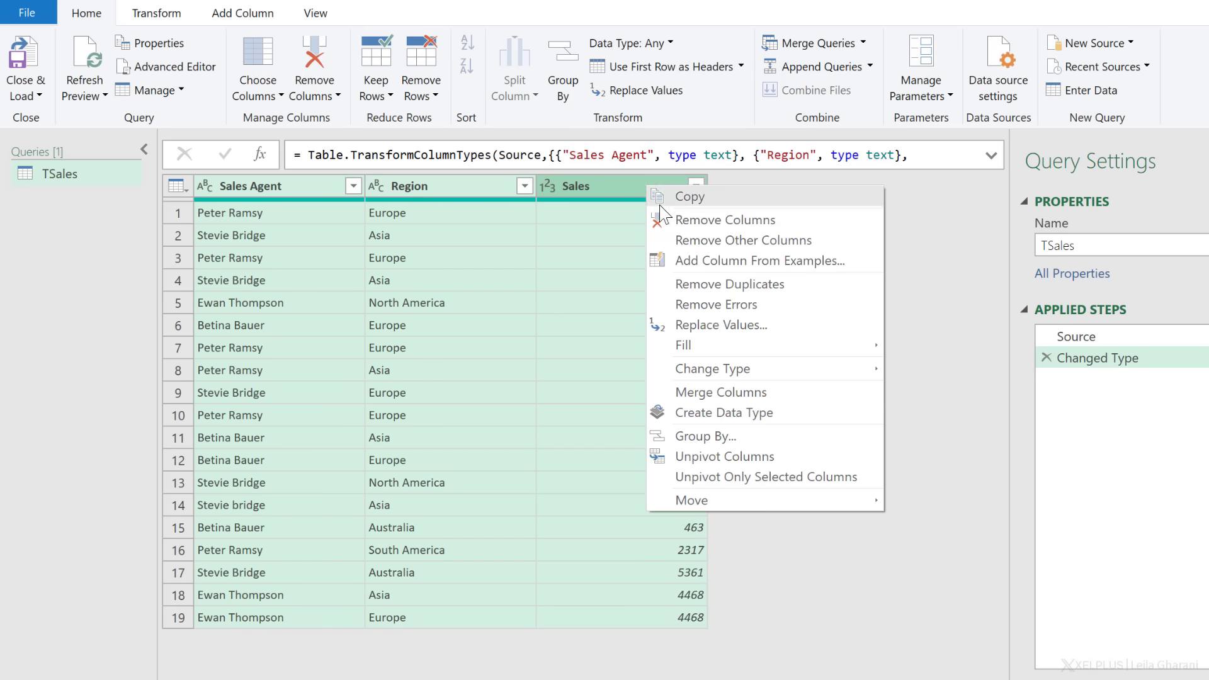
pyautogui.click(713, 285)
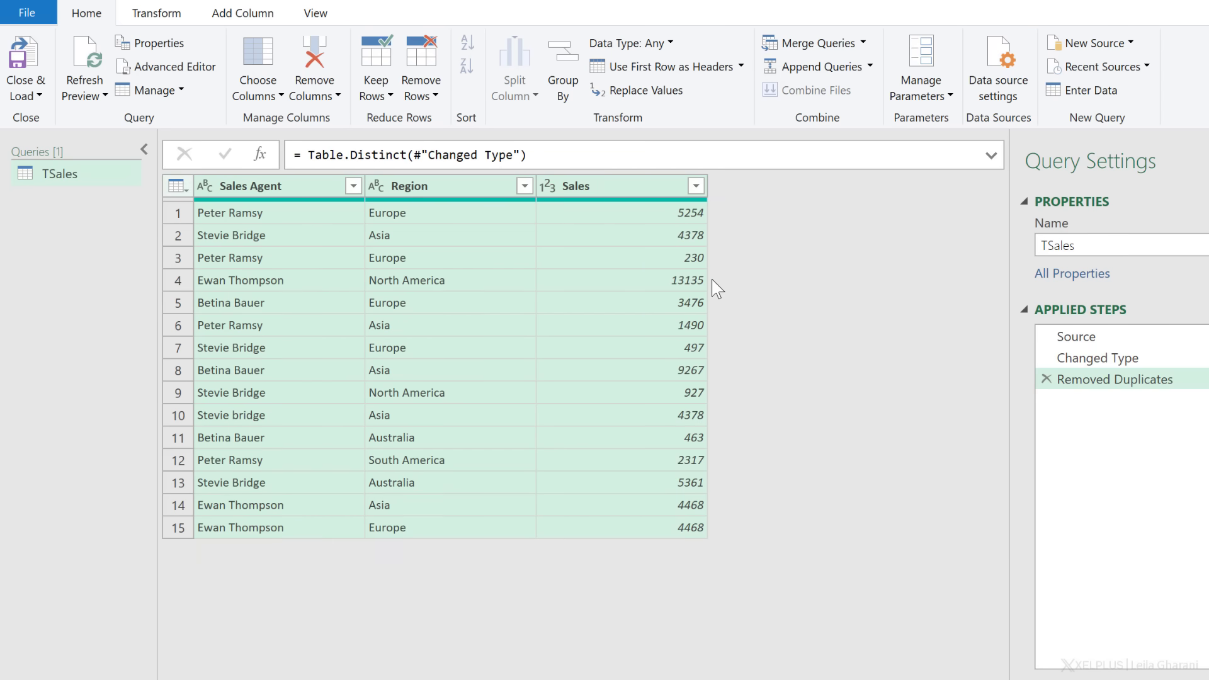
pyautogui.click(1100, 246)
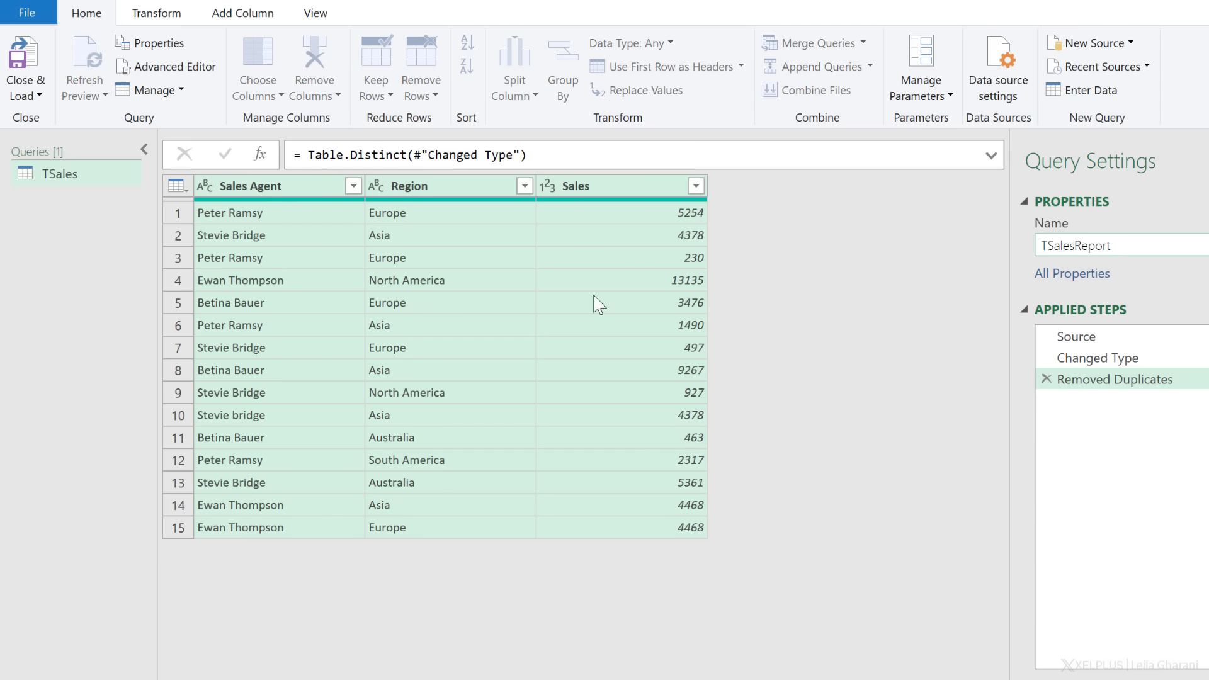
pyautogui.click(27, 101)
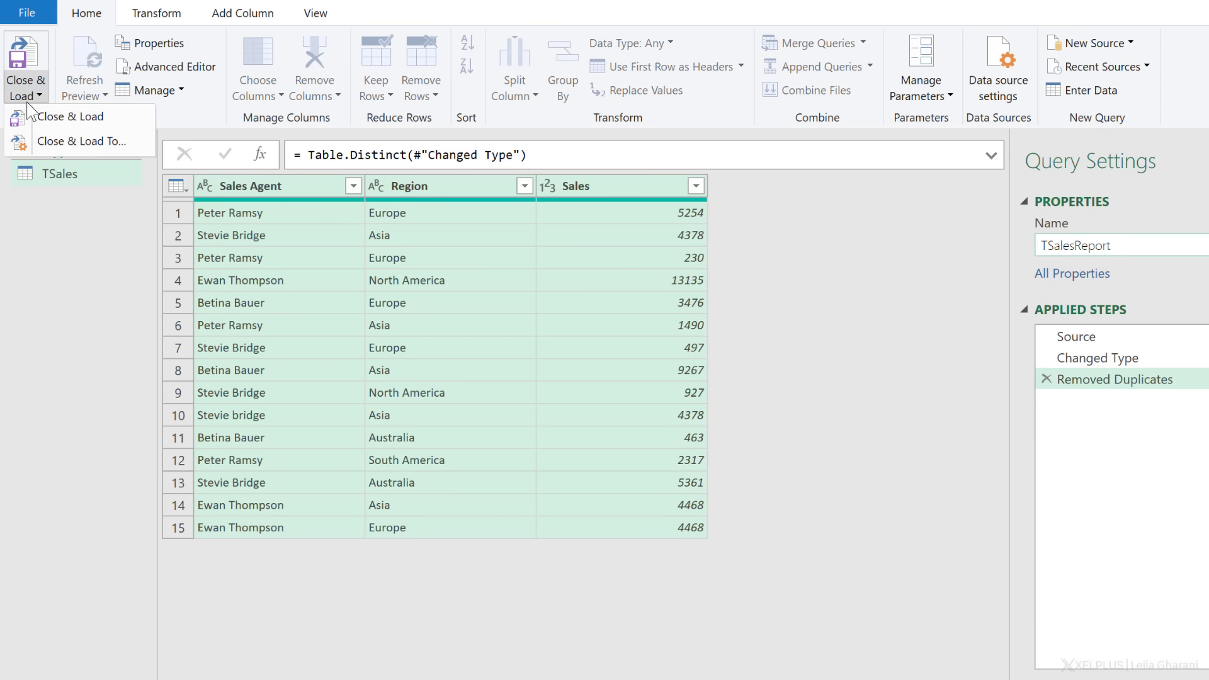
# - Load TSalesReport as a table onto the existing worksheet starting at cell M1
pyautogui.click(54, 142)
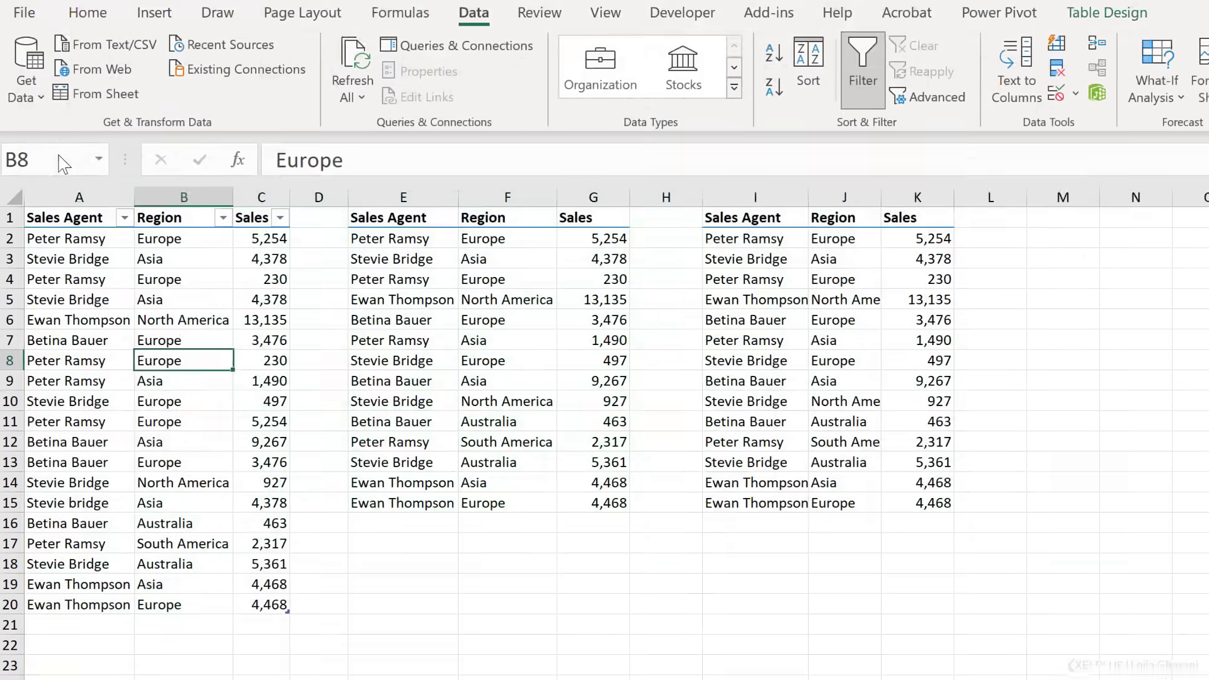
pyautogui.click(631, 403)
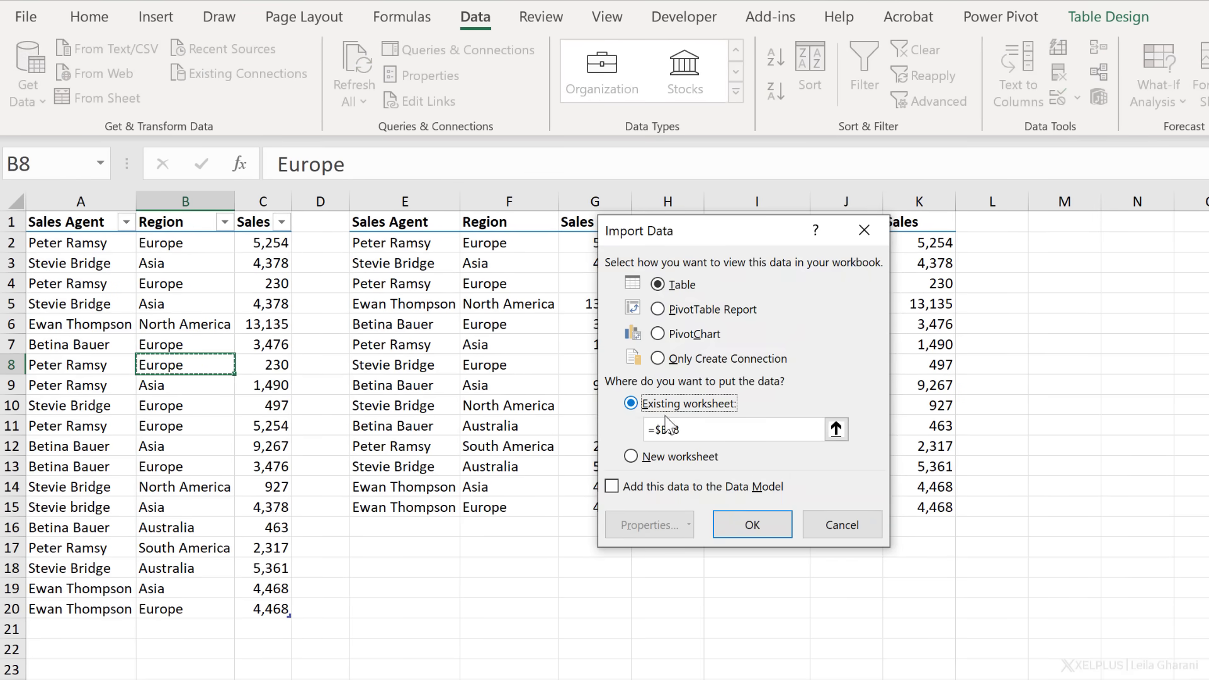
pyautogui.moveTo(716, 429); pyautogui.dragTo(597, 424)
pyautogui.press('BackSpace')
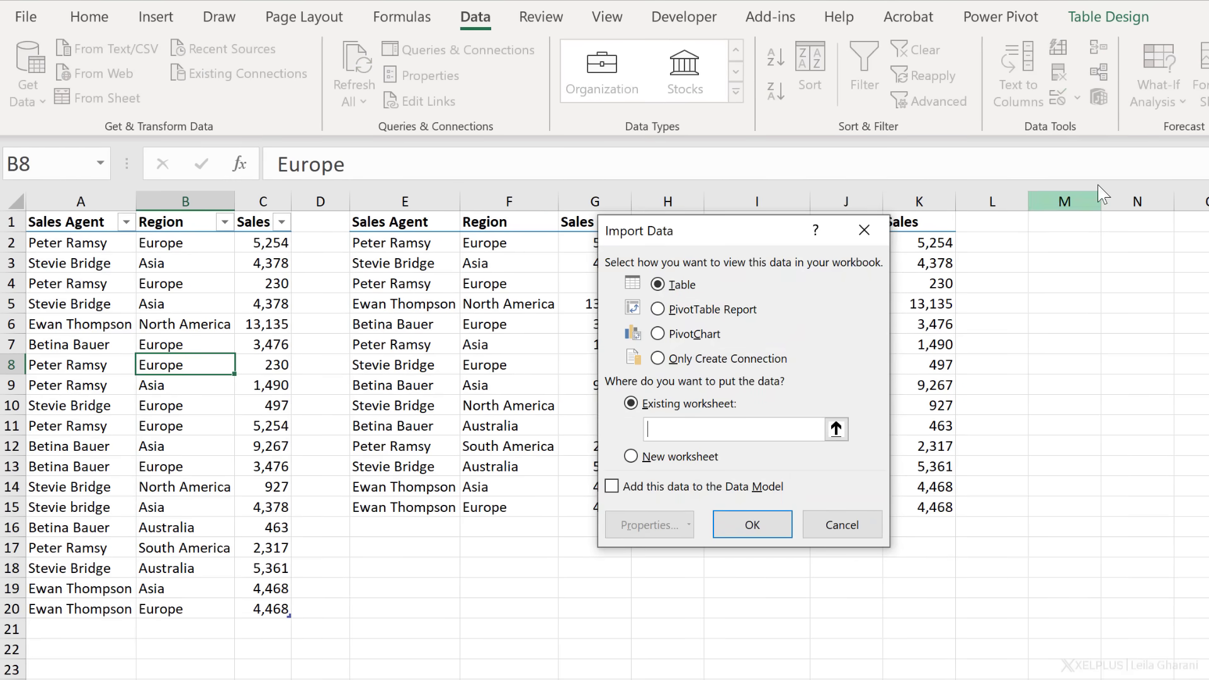
pyautogui.click(1051, 225)
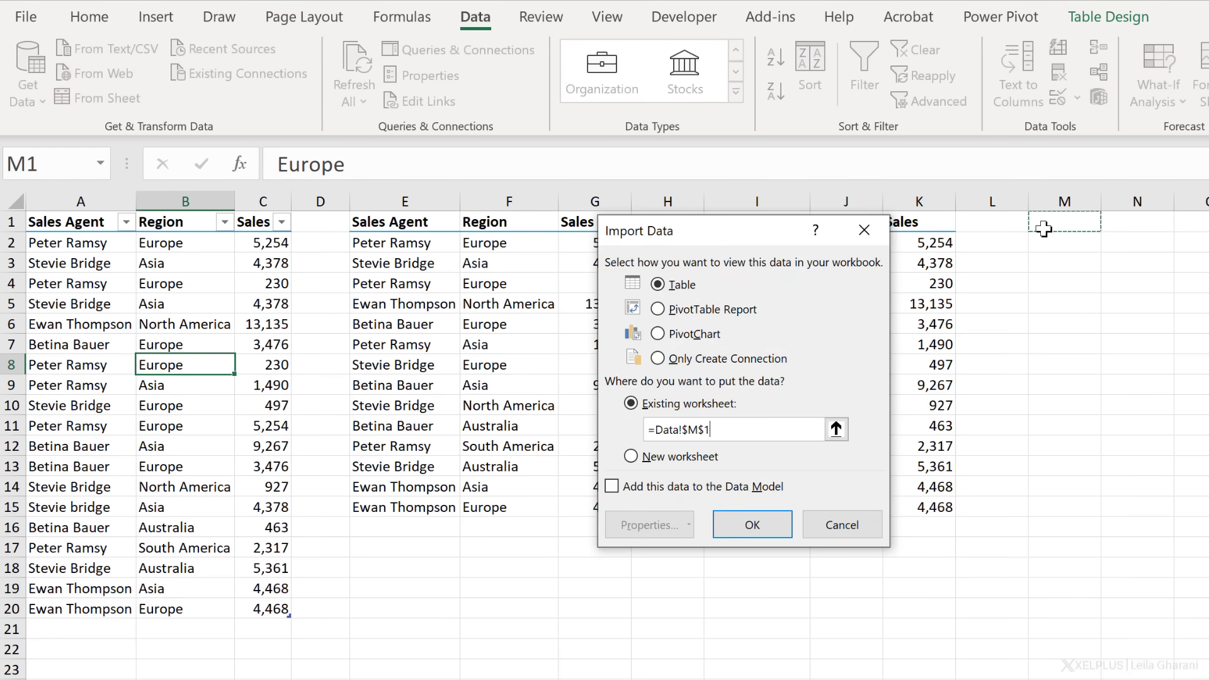
pyautogui.click(752, 526)
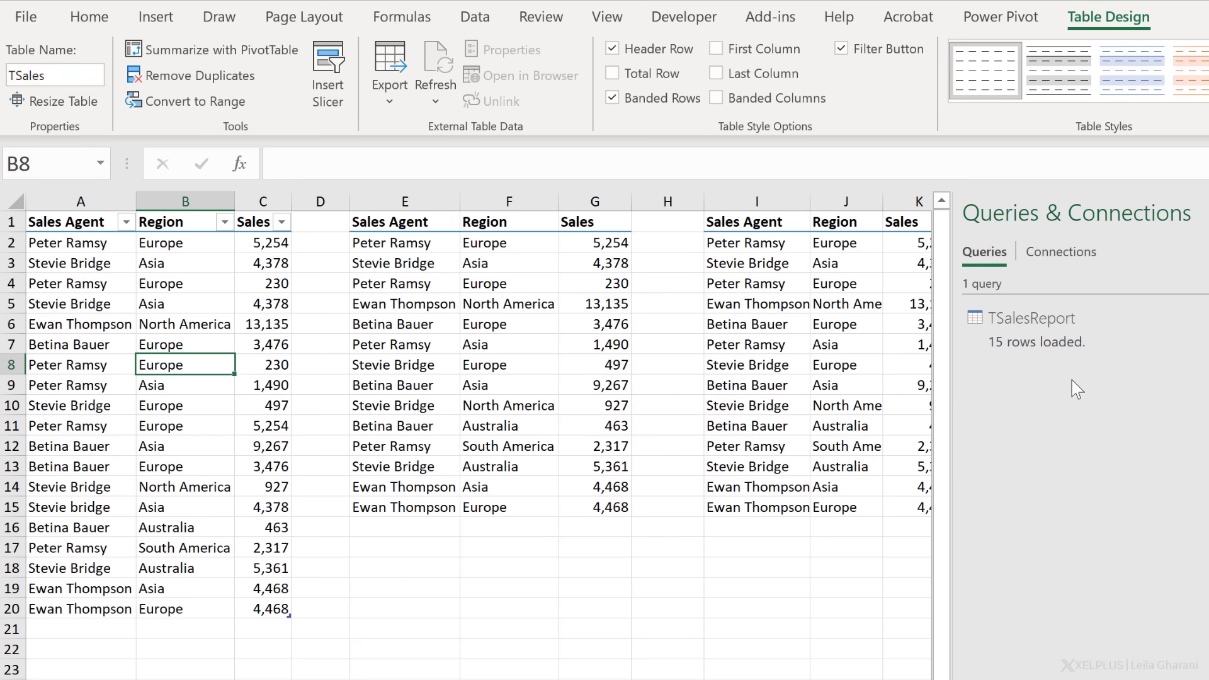
# - Hide the Queries & Connections pane and compare the 'bridge' and 'Bridge' Asia 4378 rows
pyautogui.click(907, 365)
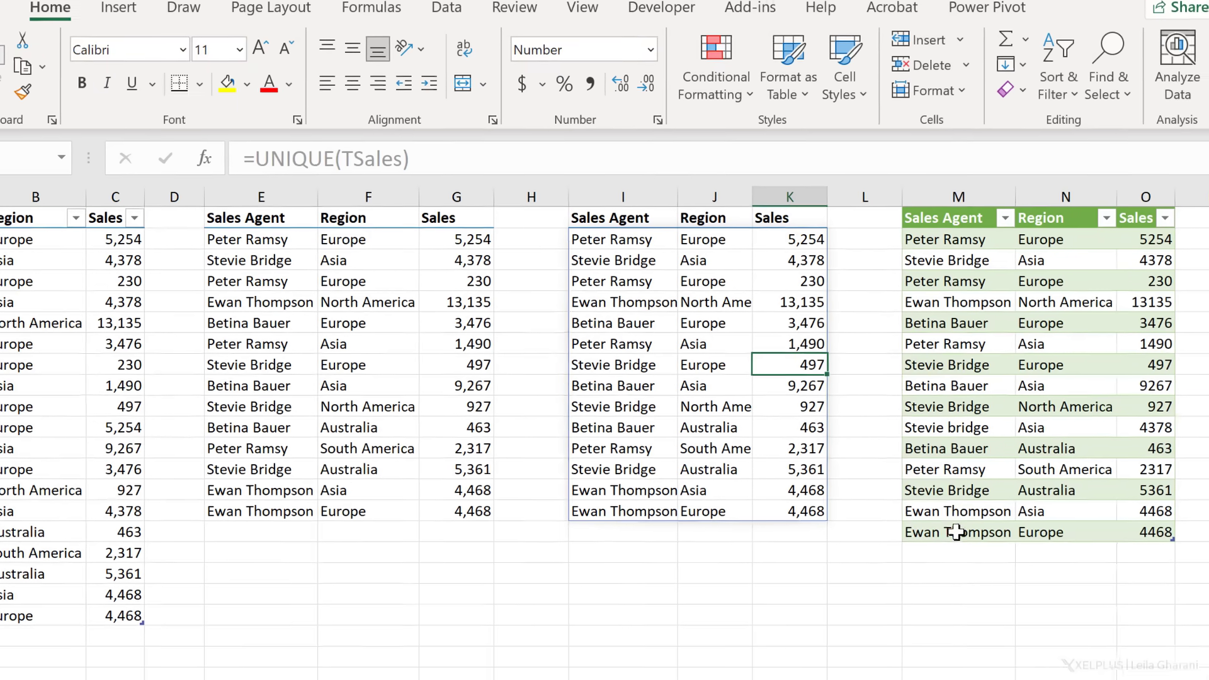
pyautogui.click(964, 529)
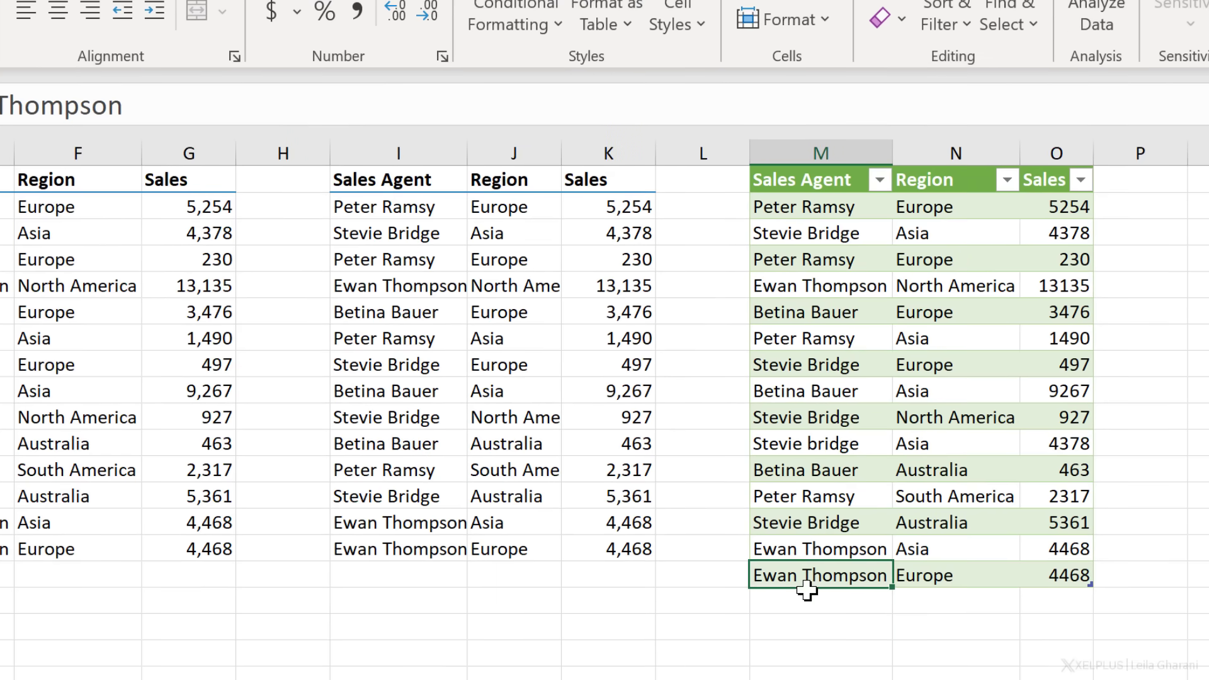
pyautogui.click(828, 445)
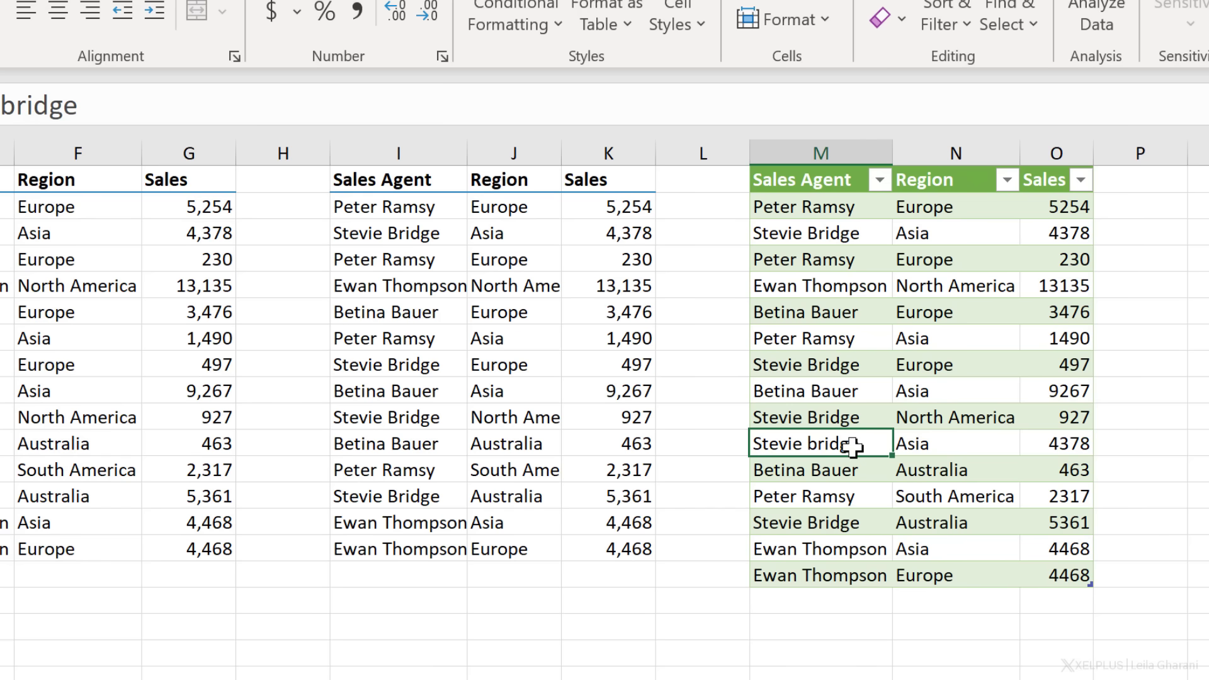
pyautogui.moveTo(847, 446); pyautogui.dragTo(1042, 432)
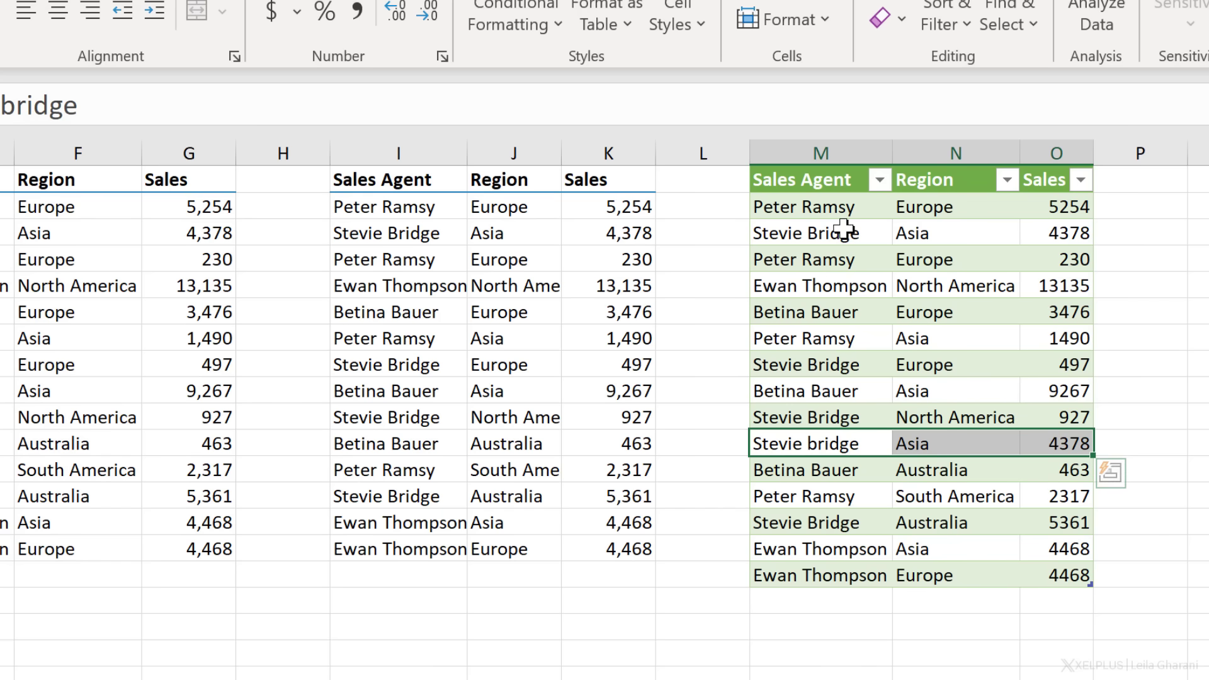
pyautogui.keyDown('ctrl'); pyautogui.click(848, 233); pyautogui.keyUp('ctrl')
pyautogui.moveTo(919, 232); pyautogui.dragTo(1050, 235)
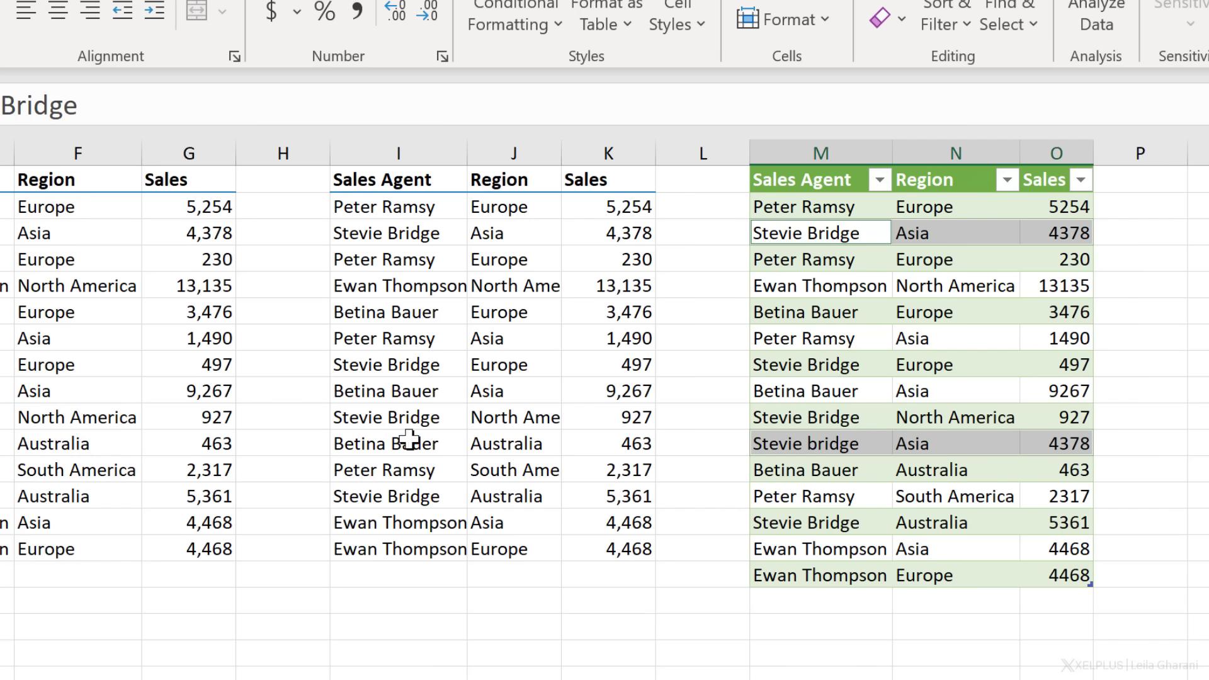
pyautogui.click(793, 444)
pyautogui.click(831, 208)
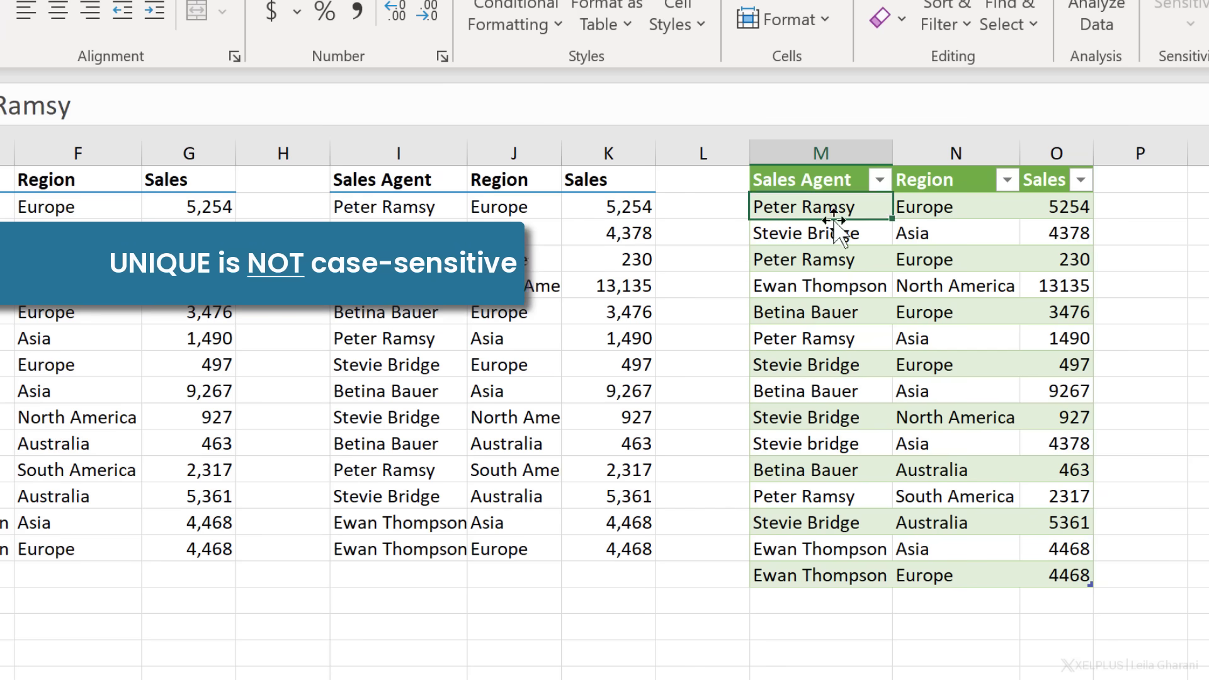
pyautogui.click(819, 234)
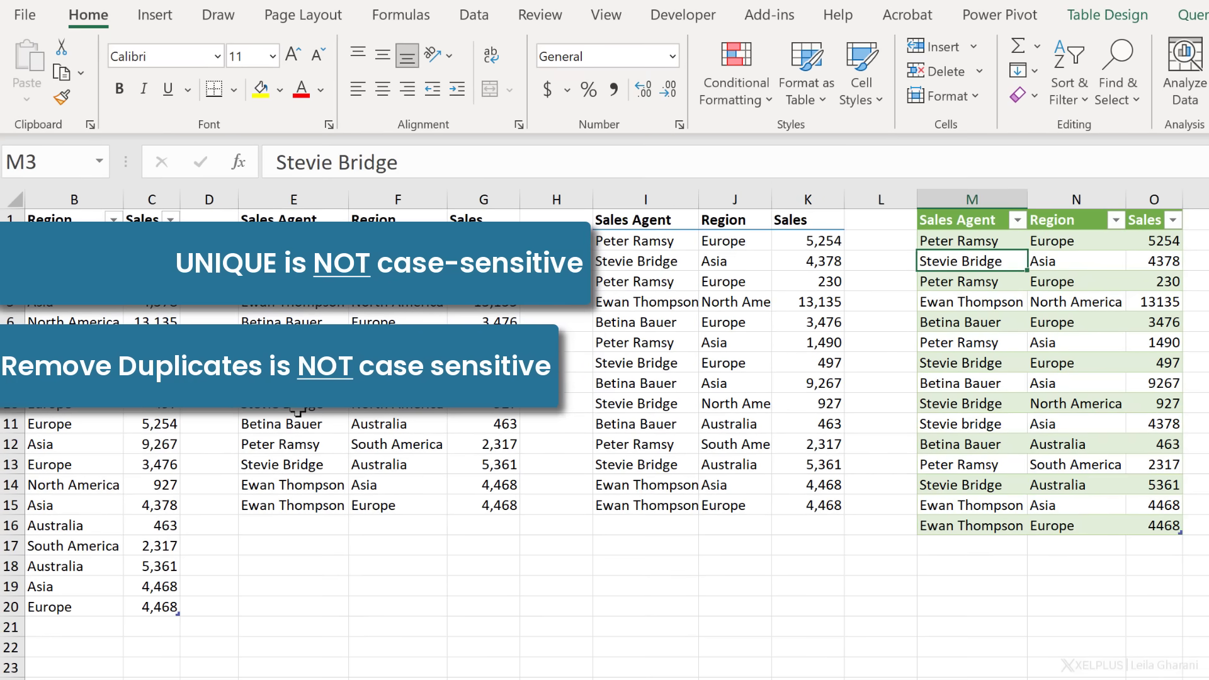
pyautogui.click(286, 407)
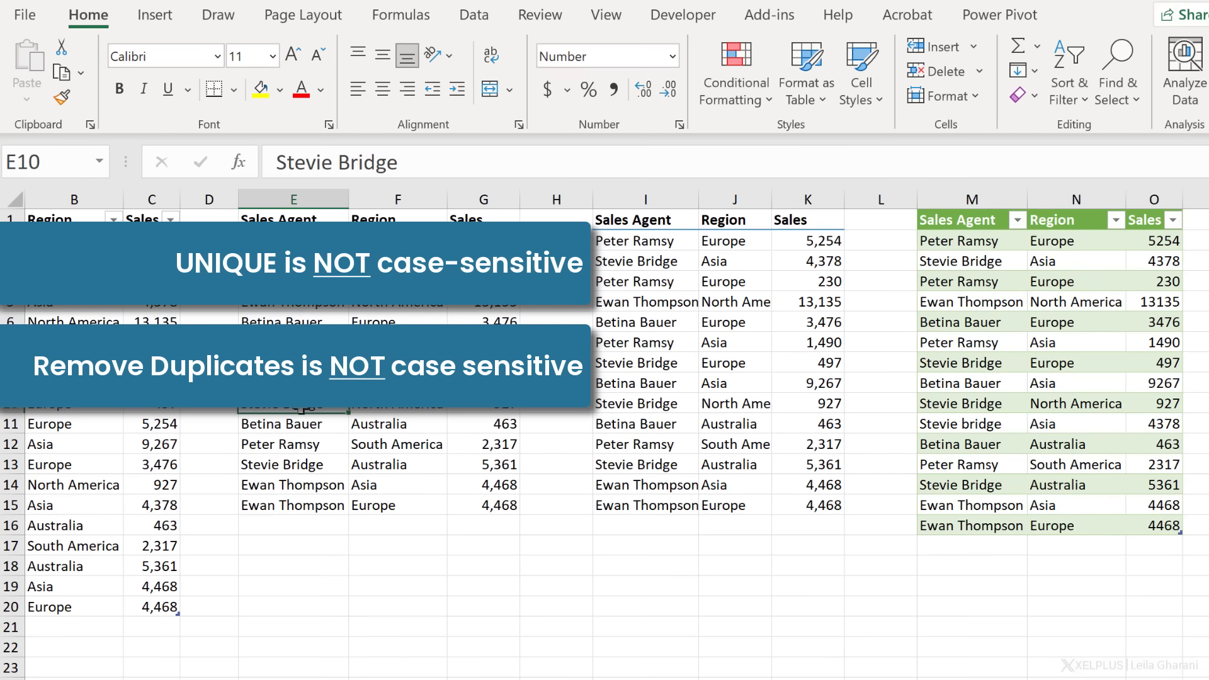
pyautogui.click(945, 421)
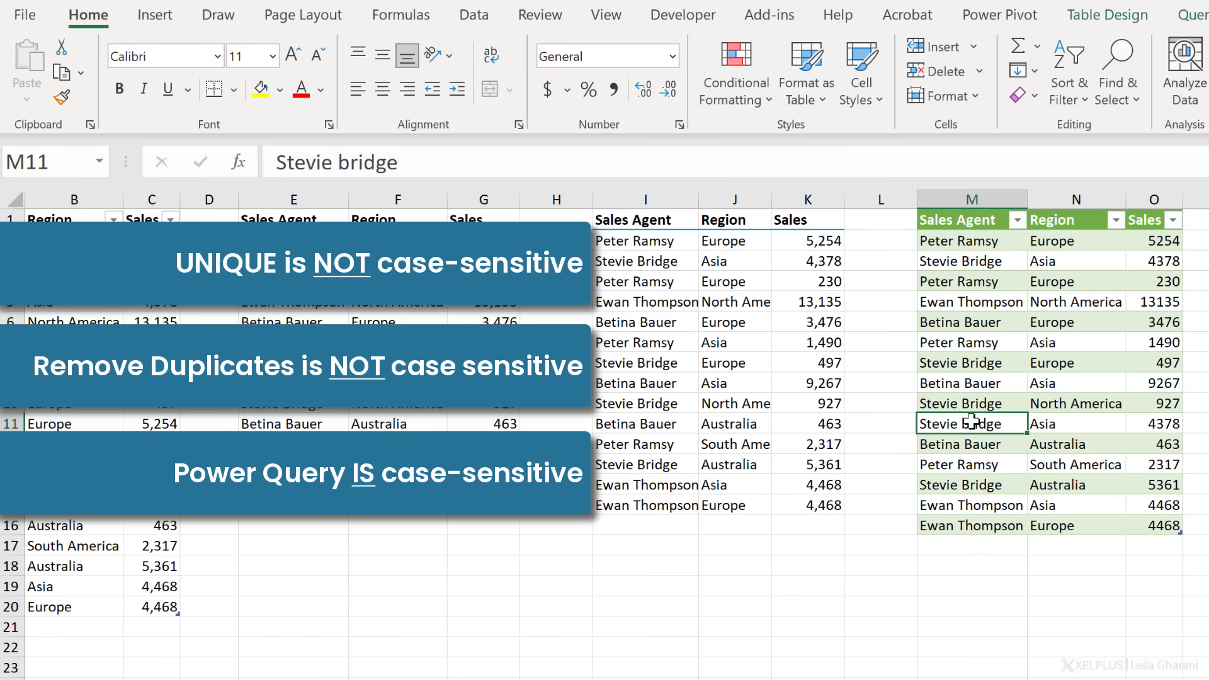
pyautogui.moveTo(976, 426); pyautogui.dragTo(1152, 426)
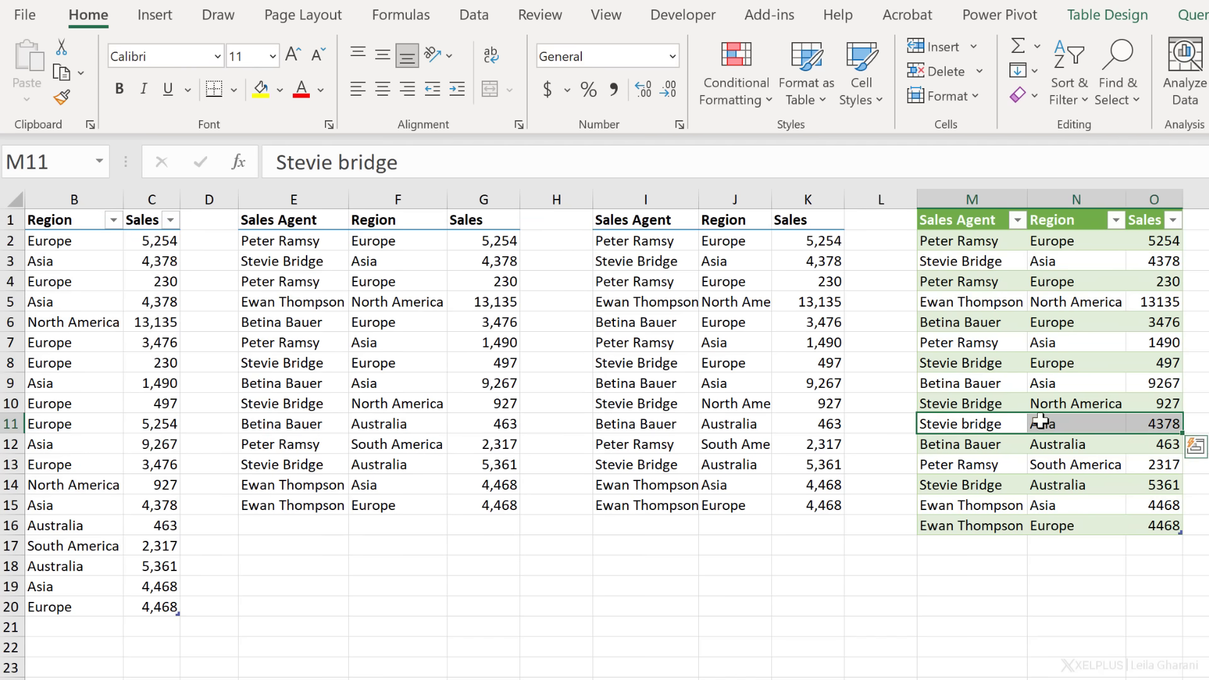
pyautogui.click(989, 396)
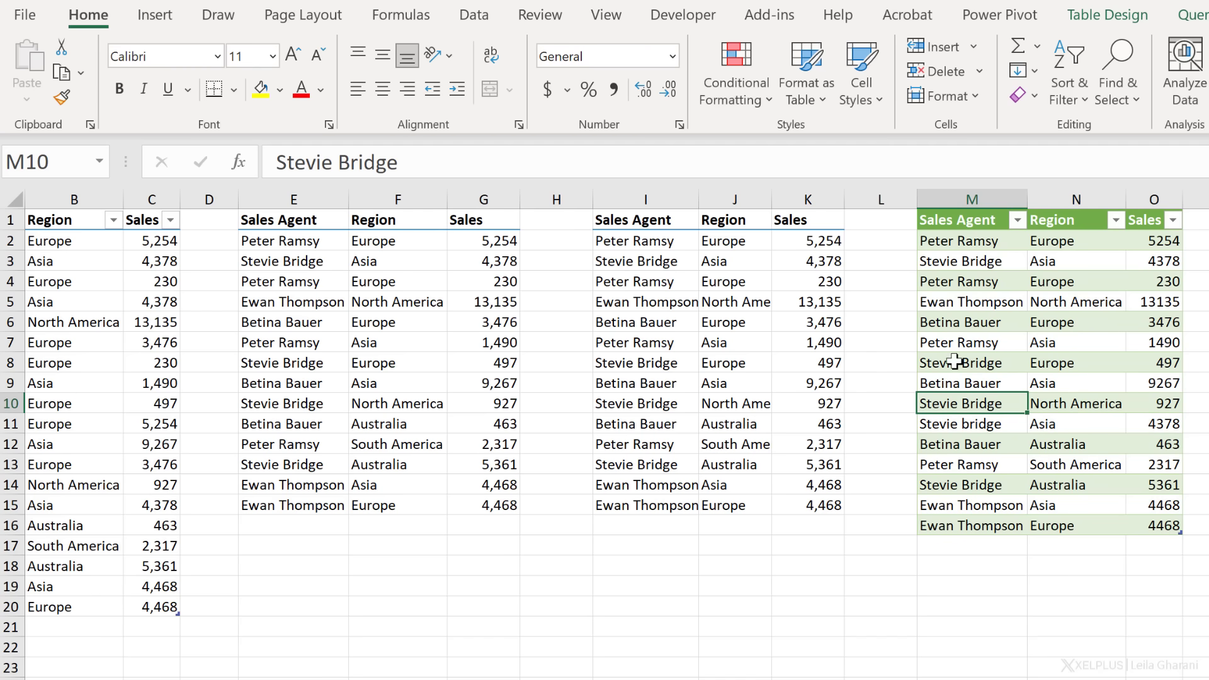
# - Reopen the TSalesReport query in Power Query Editor at its Changed Type step
pyautogui.click(481, 19)
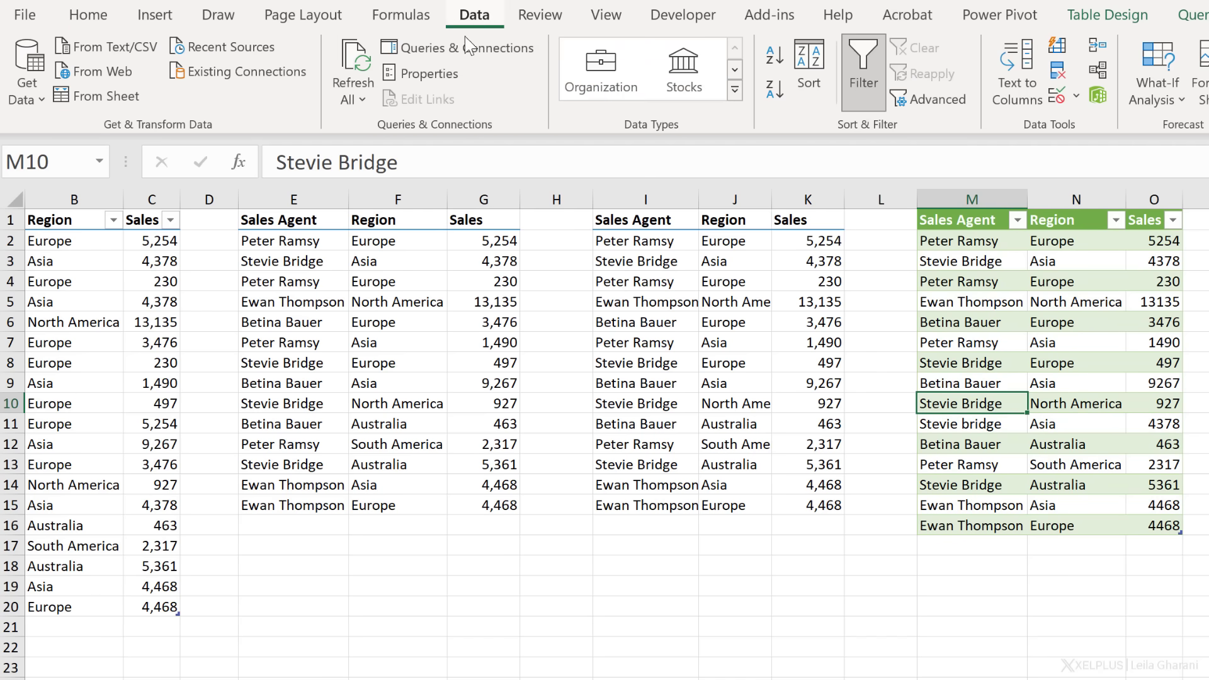
pyautogui.click(433, 53)
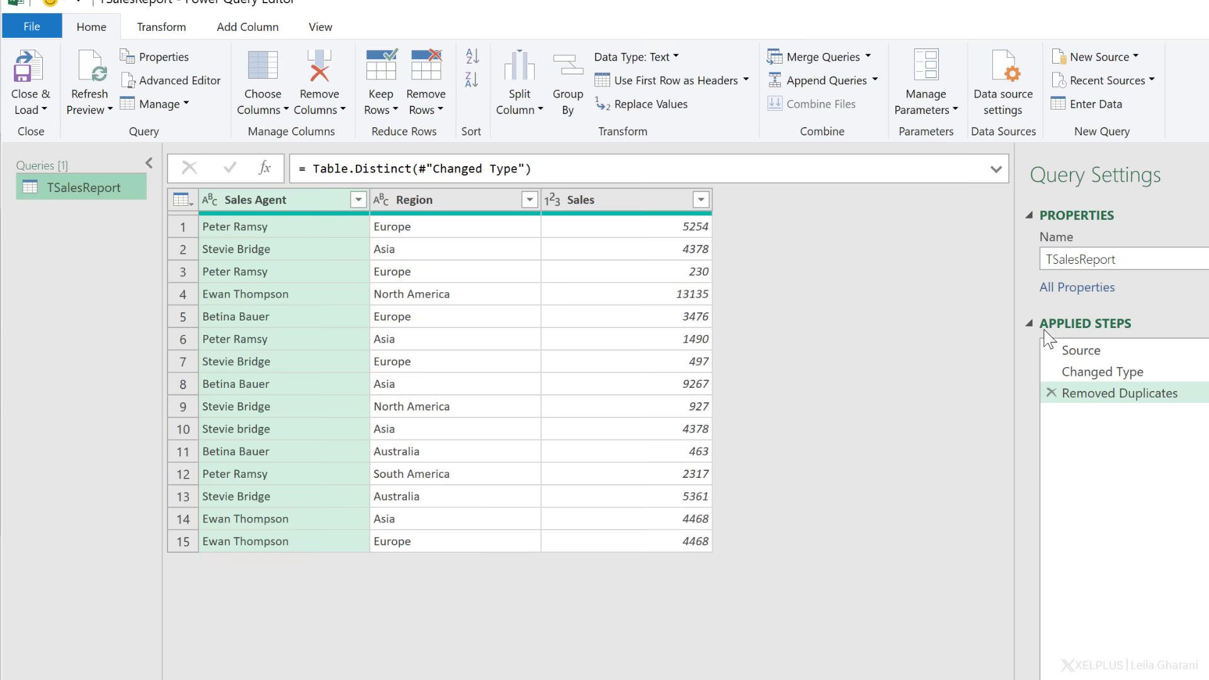
pyautogui.click(1102, 373)
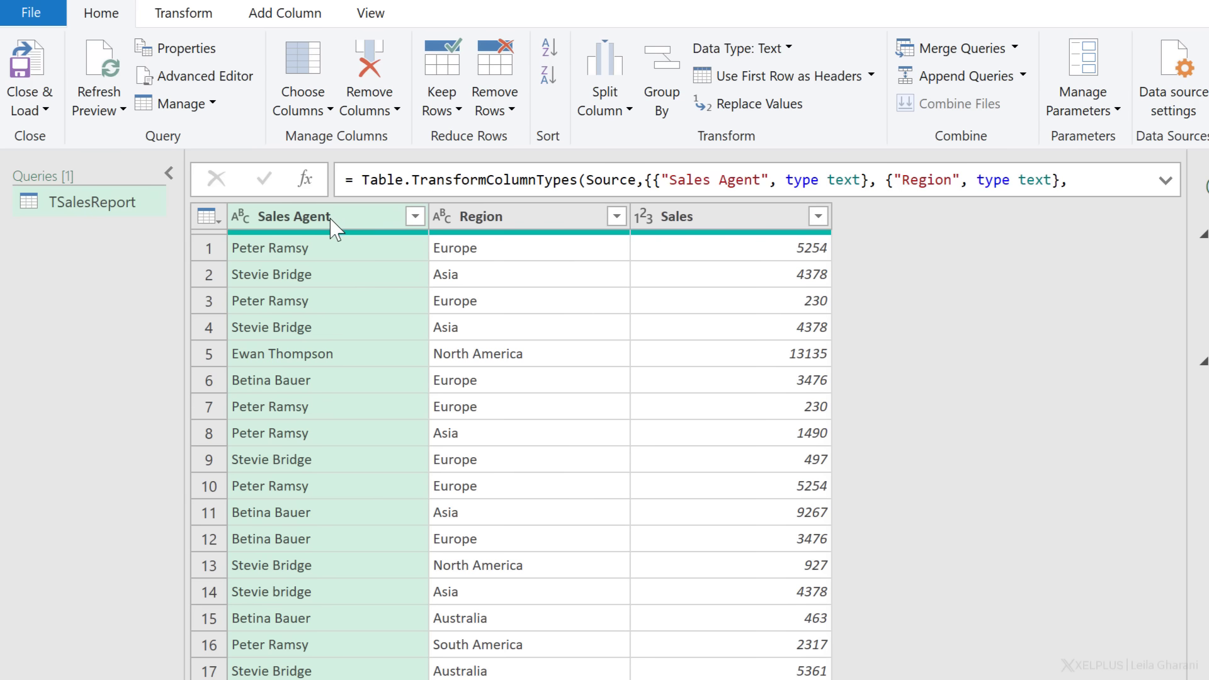
pyautogui.click(187, 18)
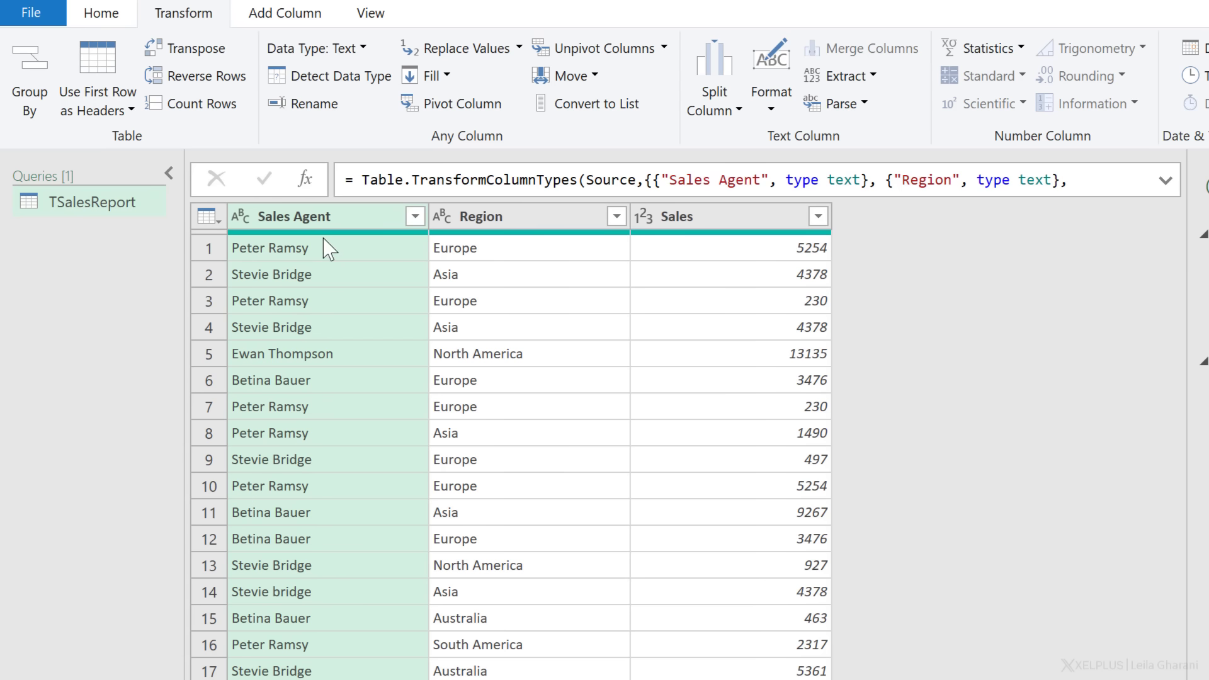
# - Insert a Capitalize Each Word step on Sales Agent before Removed Duplicates, leaving 14 rows, and load the query to Excel
pyautogui.click(767, 120)
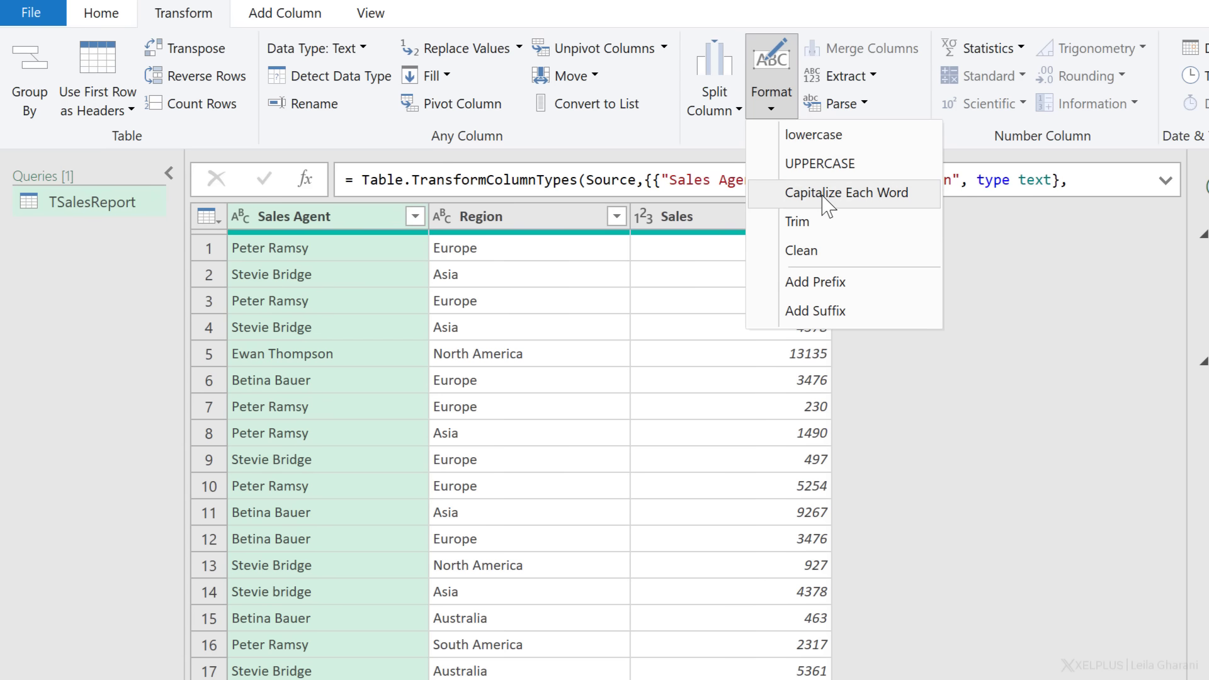
pyautogui.click(826, 193)
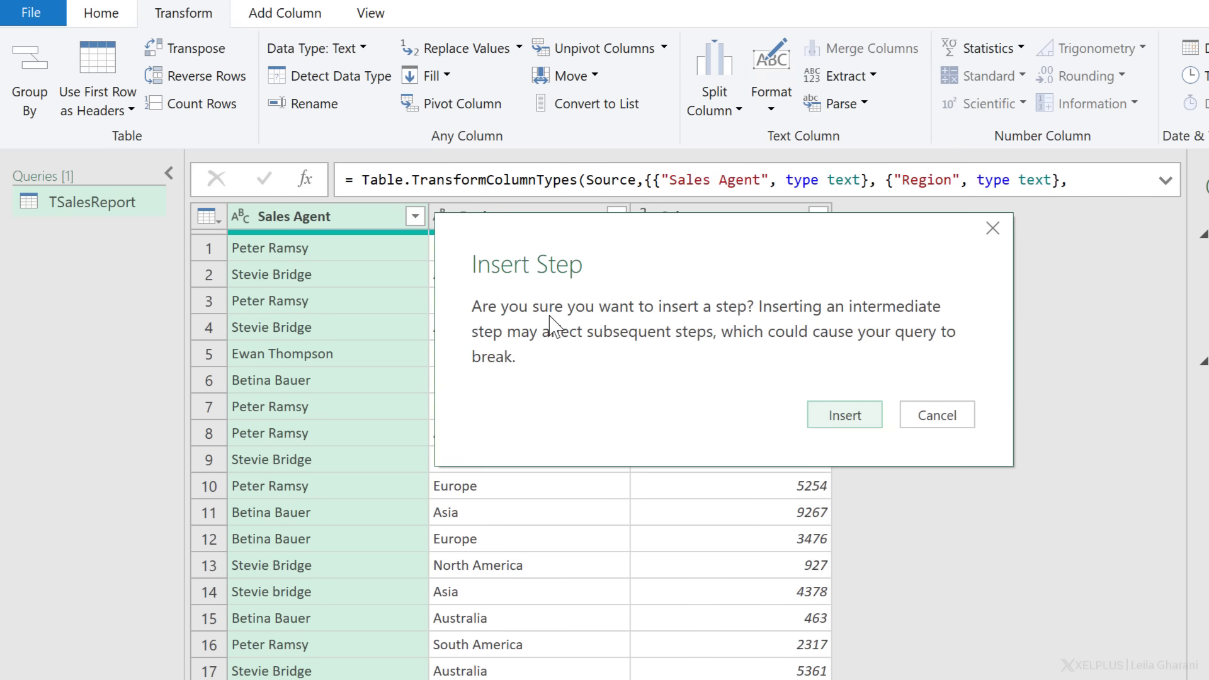
pyautogui.click(845, 415)
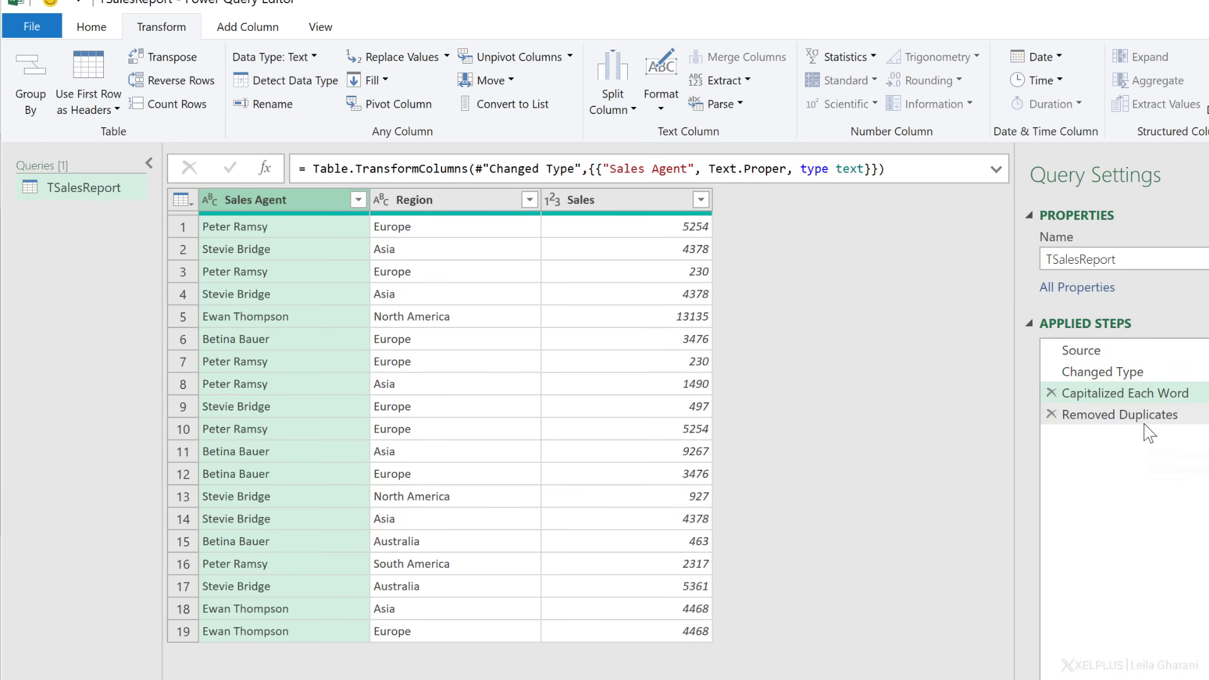
pyautogui.click(1128, 415)
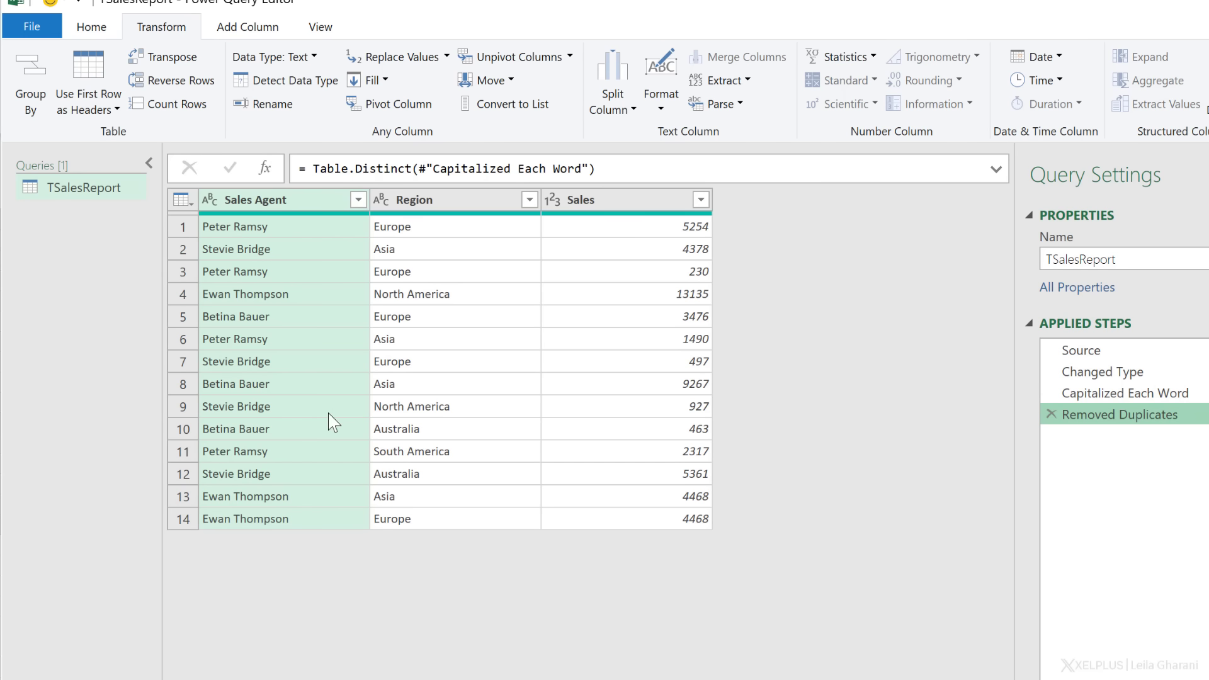
pyautogui.click(95, 29)
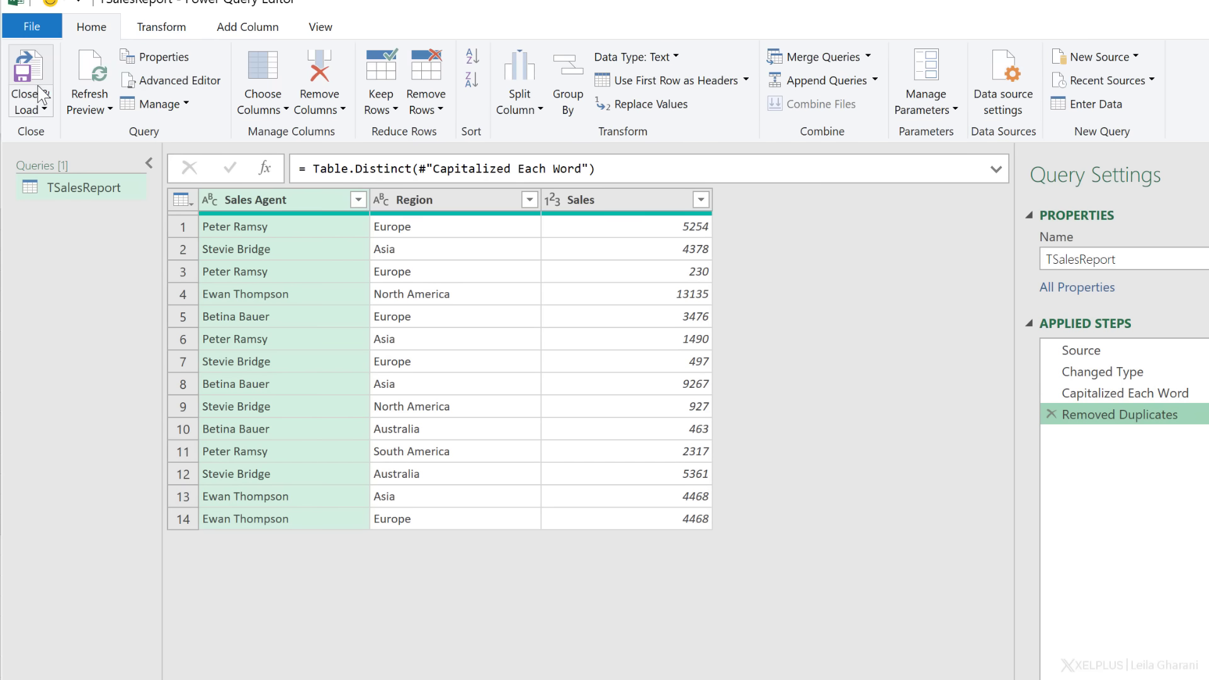
pyautogui.click(35, 77)
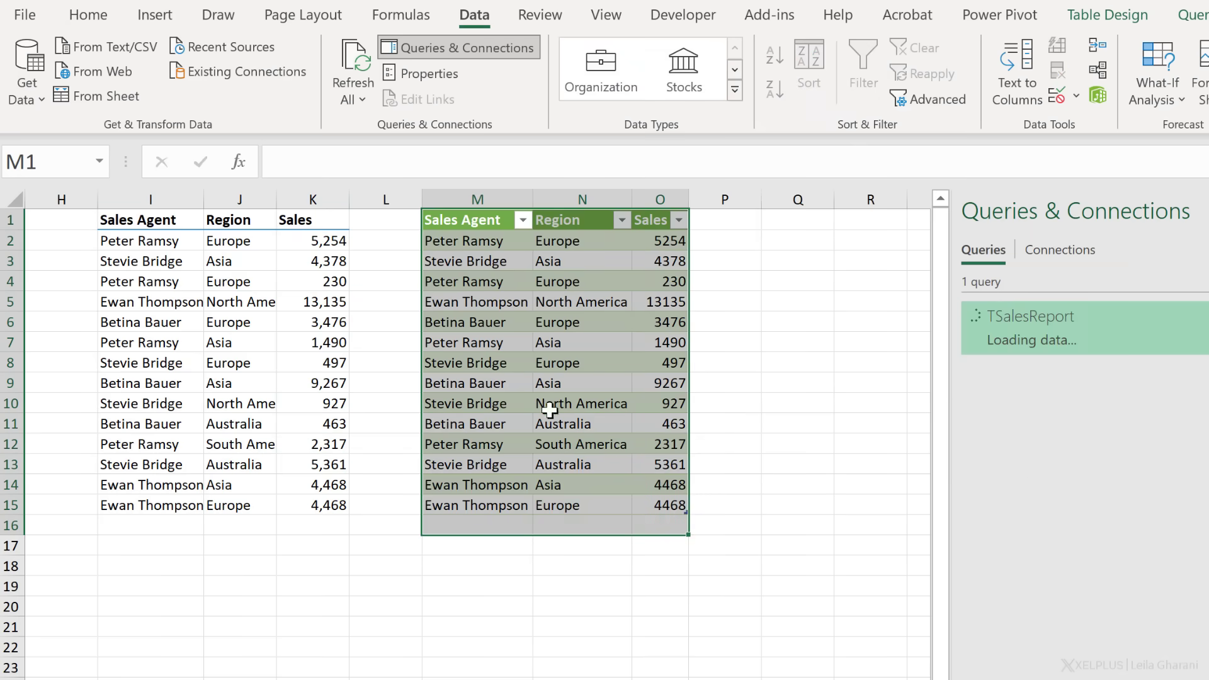
# - Copy the last sales row of the source table into row 21 beneath it
pyautogui.click(476, 504)
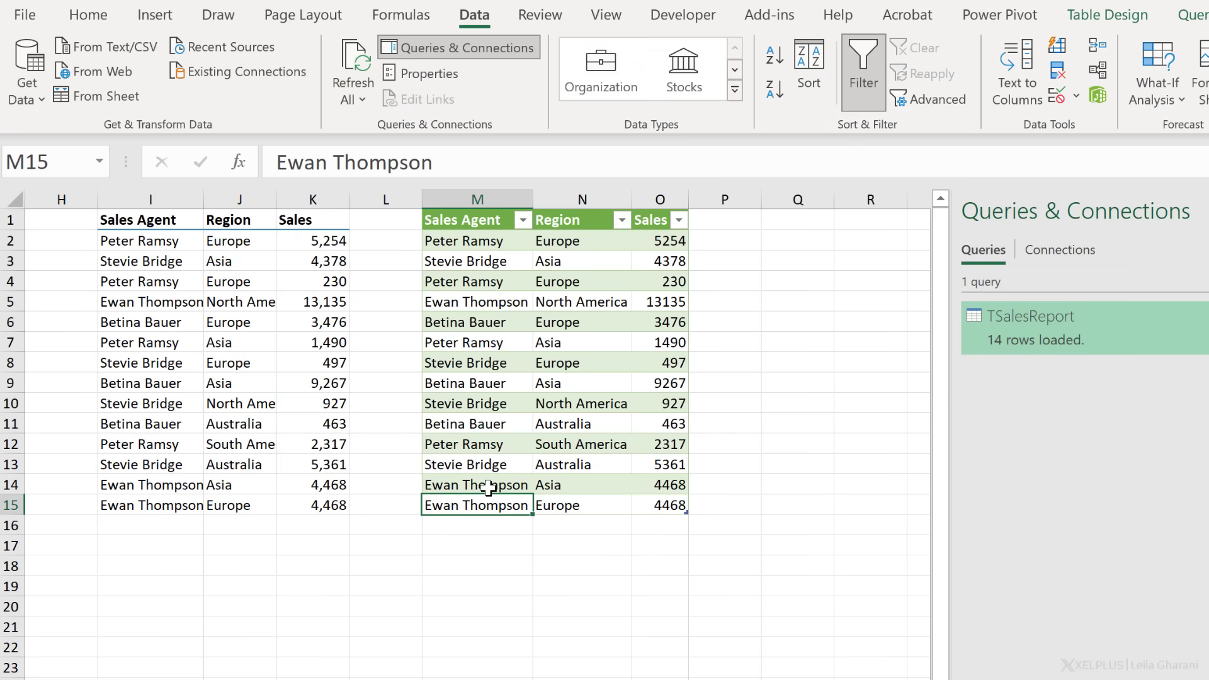
pyautogui.press('Left')
pyautogui.press('Left')
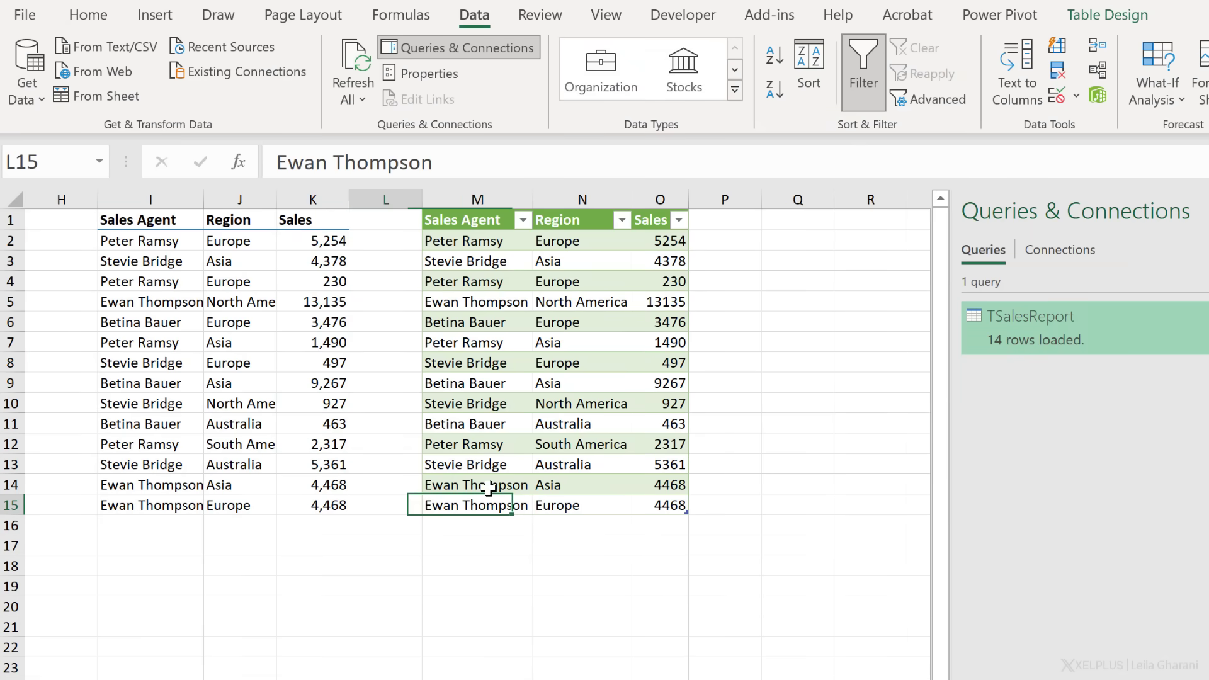
pyautogui.press('Home')
pyautogui.press('Down')
pyautogui.press('Down')
pyautogui.press('Down')
pyautogui.press('Down')
pyautogui.press('Down')
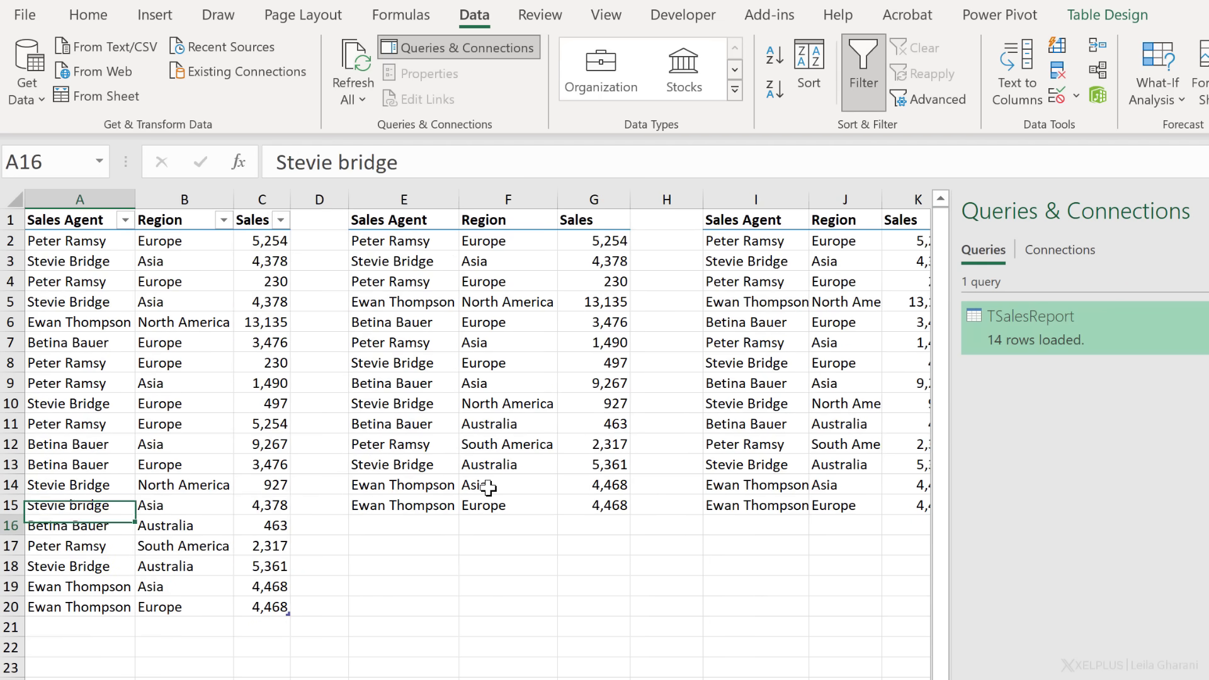
pyautogui.hotkey('shift', 'Right')
pyautogui.hotkey('shift', 'Right')
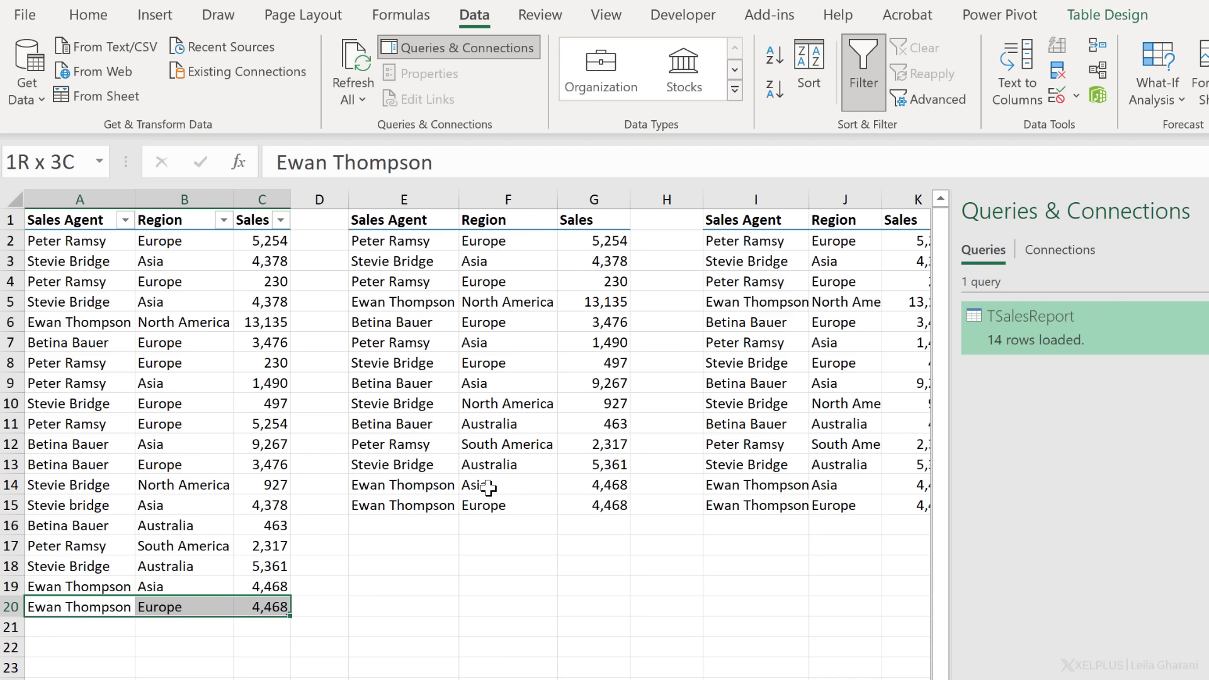
pyautogui.hotkey('ctrl', 'c')
pyautogui.press('Down')
pyautogui.hotkey('ctrl', 'v')
# - Change the new Europe row's sales value to 50
pyautogui.press('Right')
pyautogui.press('Right')
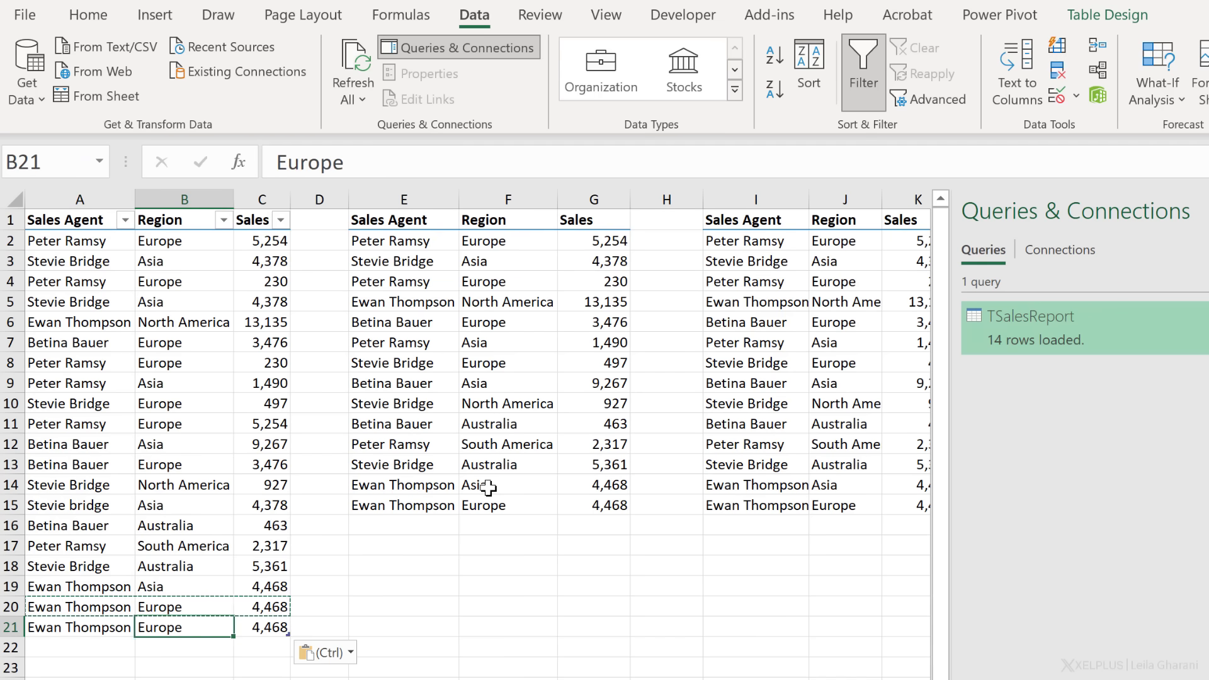
pyautogui.write('50')
pyautogui.press('Return')
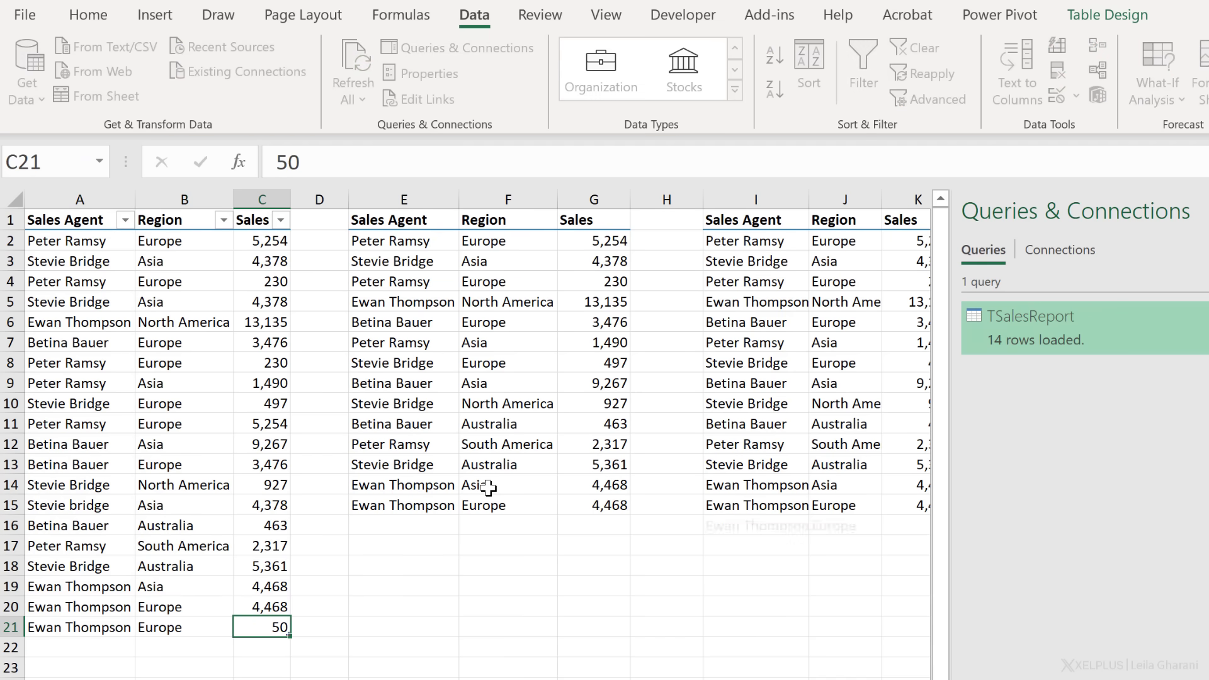
pyautogui.press('Down')
pyautogui.press('Right')
pyautogui.press('Right')
pyautogui.press('Right')
pyautogui.press('Right')
pyautogui.press('Right')
pyautogui.press('Right')
pyautogui.press('Right')
pyautogui.press('Right')
pyautogui.press('Right')
pyautogui.press('Right')
pyautogui.press('Right')
pyautogui.press('Right')
pyautogui.press('Right')
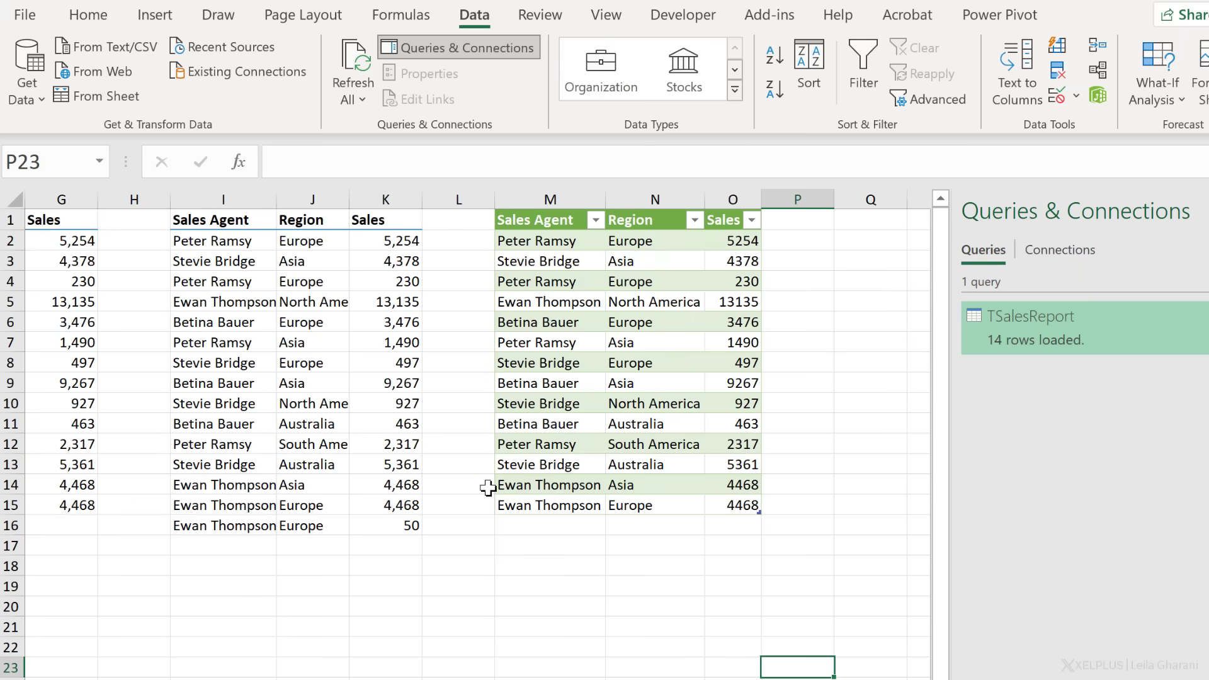
# - Refresh TSalesReport so the new Europe sale of 50 appears, giving 15 rows
pyautogui.rightClick(568, 452)
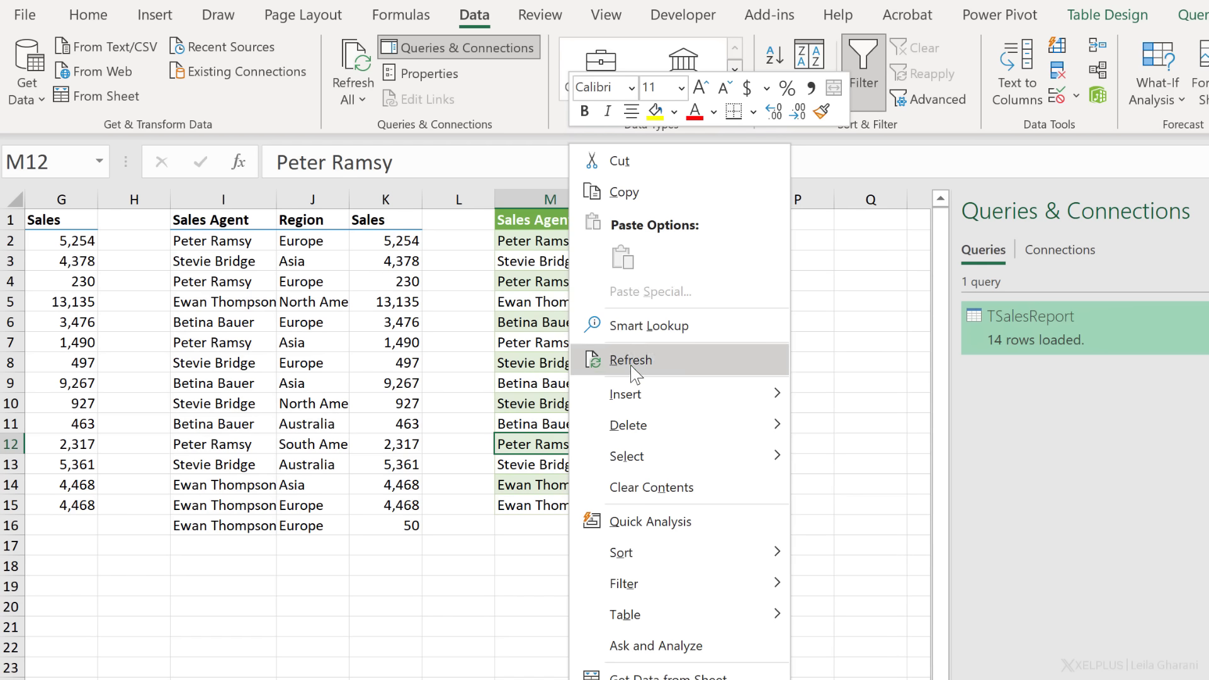
pyautogui.click(632, 361)
pyautogui.click(674, 511)
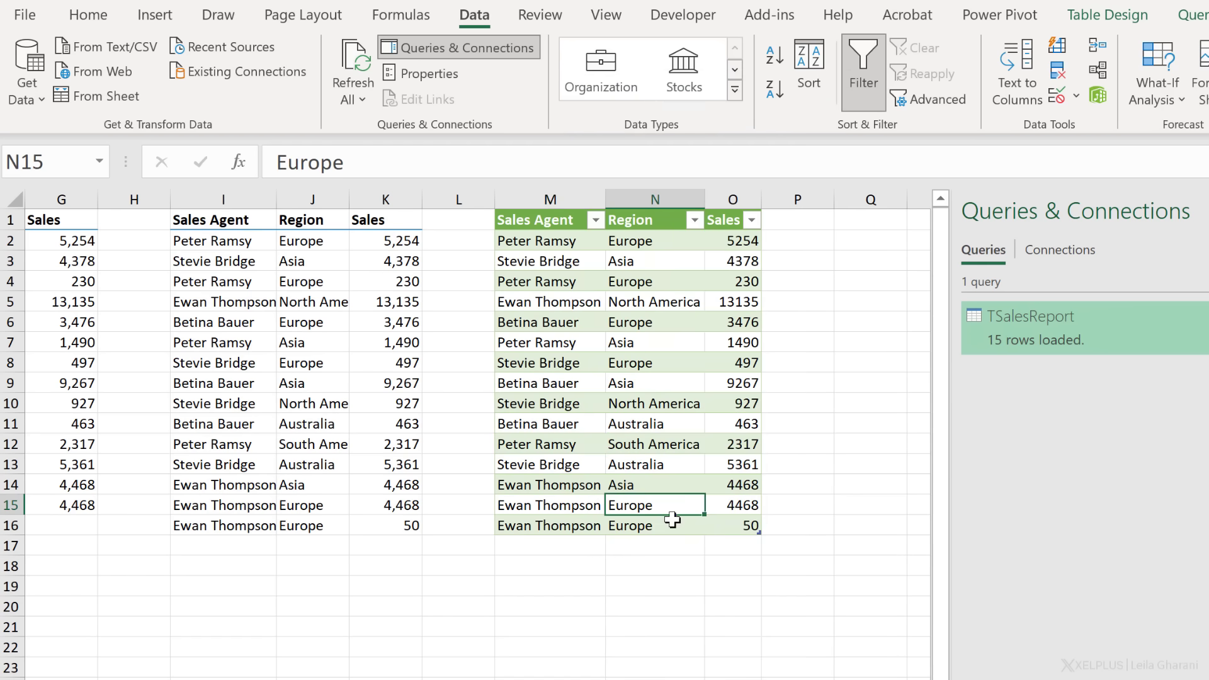